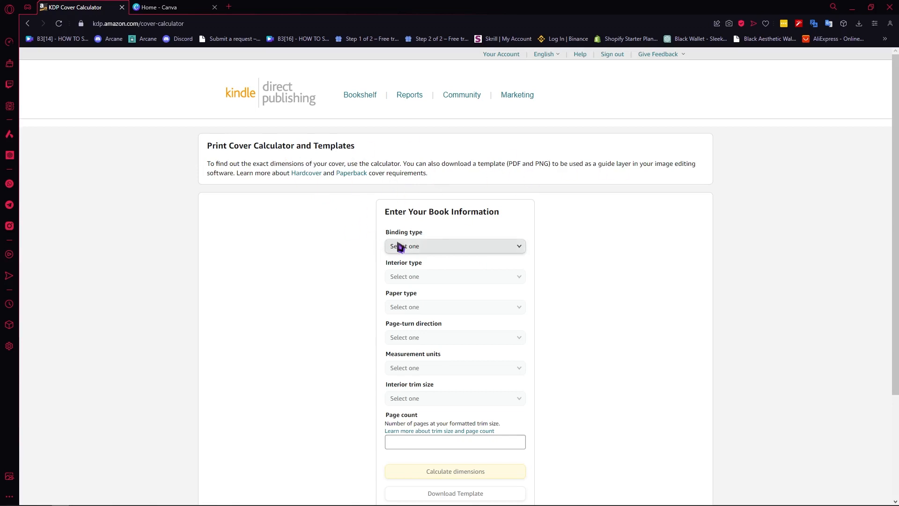
Set the book's binding type to Paperback and its interior type to Standard color.
click(426, 248)
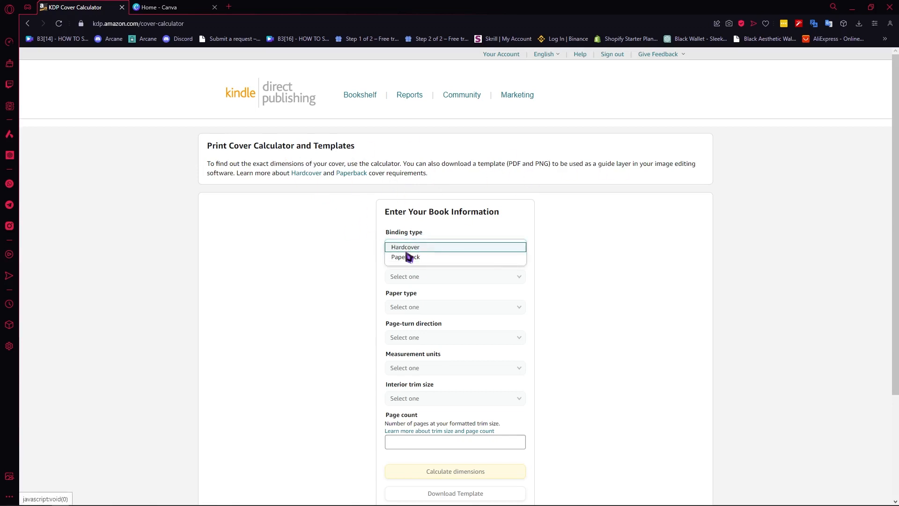
click(408, 257)
click(423, 279)
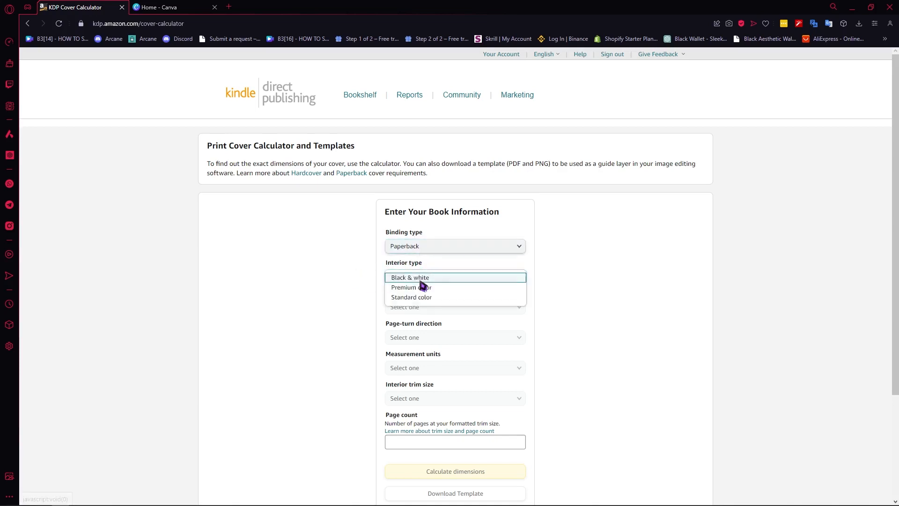
click(412, 298)
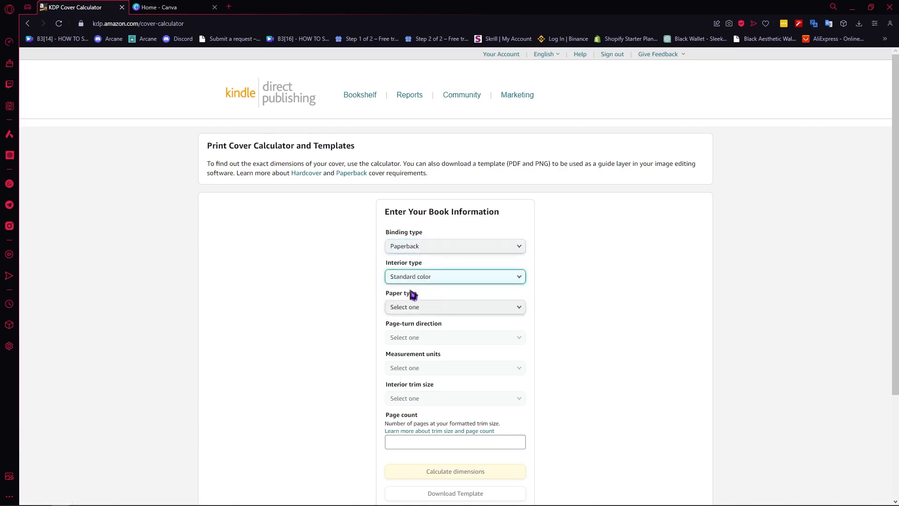
click(425, 278)
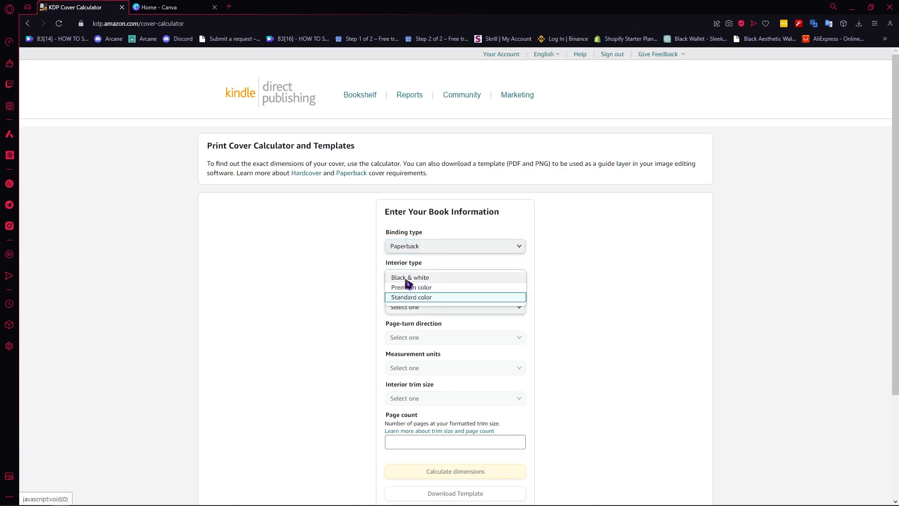
click(638, 298)
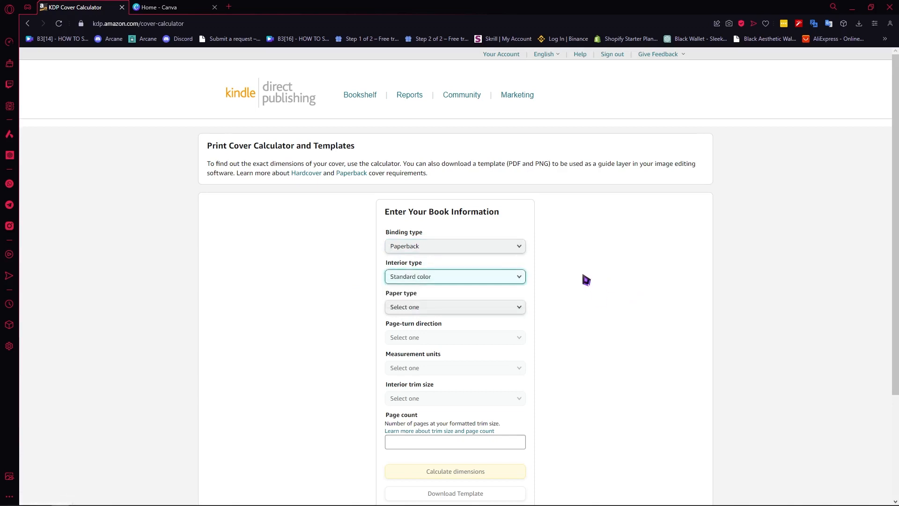
Set the paper type to White paper, the page-turn direction to Left to Right and the measurement units to Inches.
click(518, 308)
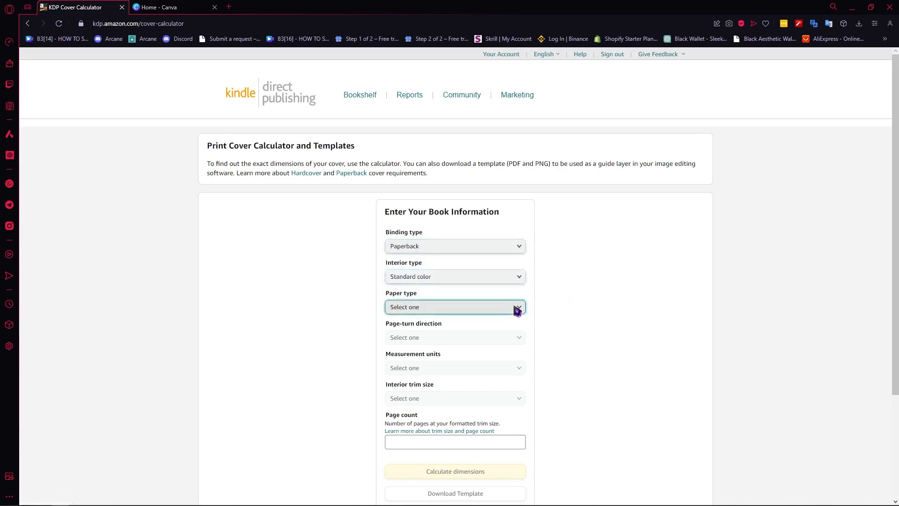
click(424, 310)
click(428, 337)
click(428, 341)
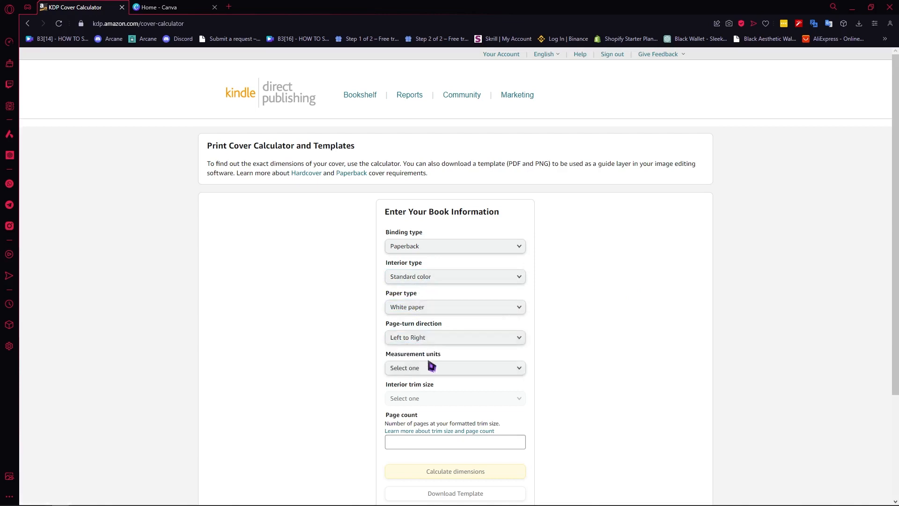
click(428, 368)
click(420, 369)
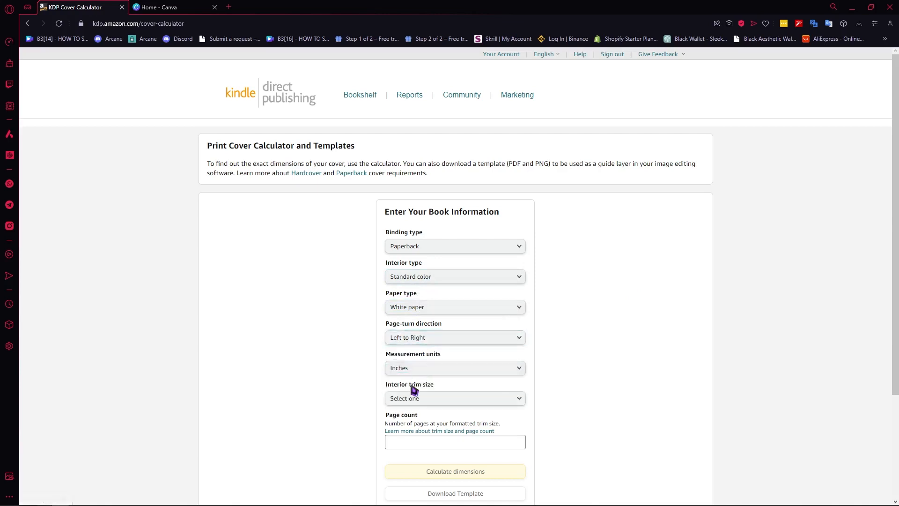
Set the interior trim size to 6 x 9 in.
click(454, 399)
click(458, 269)
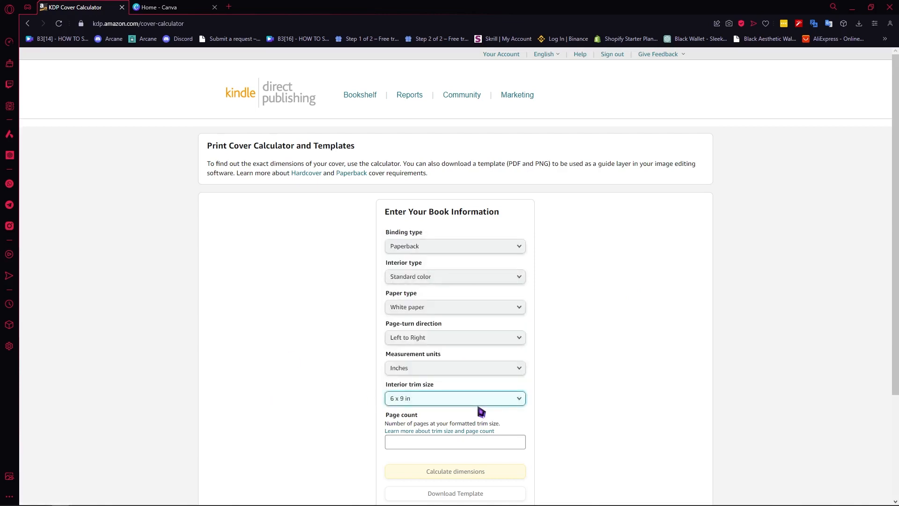
click(474, 399)
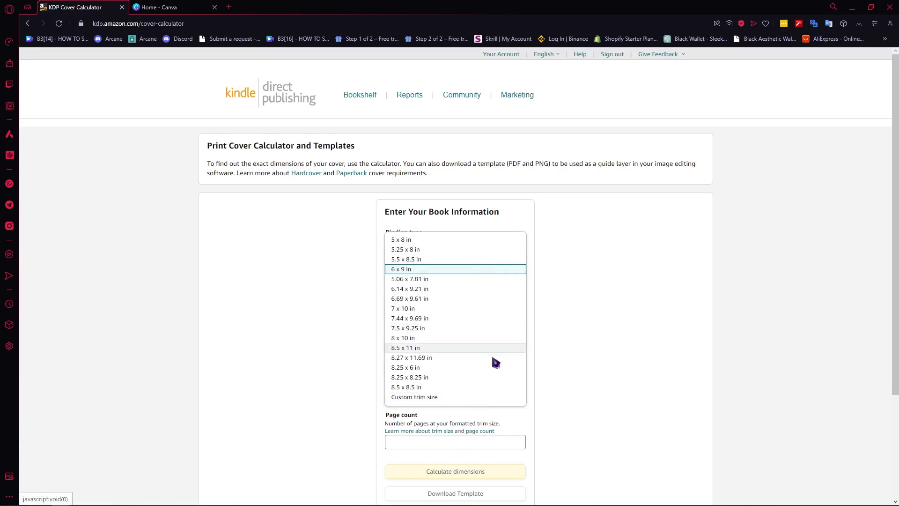
click(627, 379)
click(459, 399)
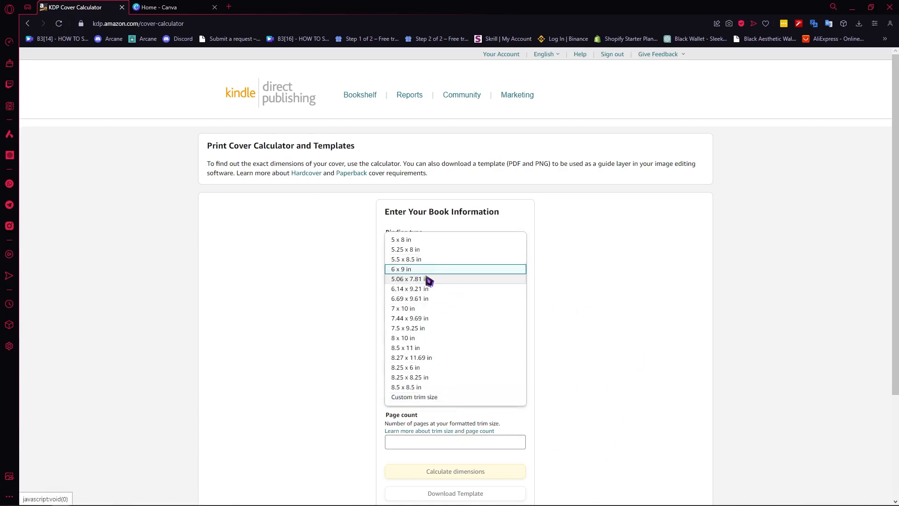
click(395, 274)
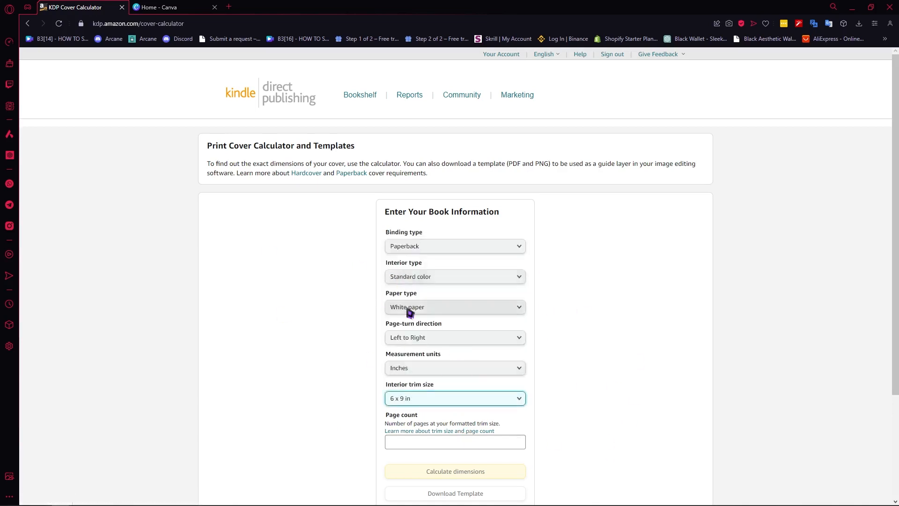
Set the page count to 120 and calculate the cover dimensions.
scroll(412, 324, down, 3)
click(419, 306)
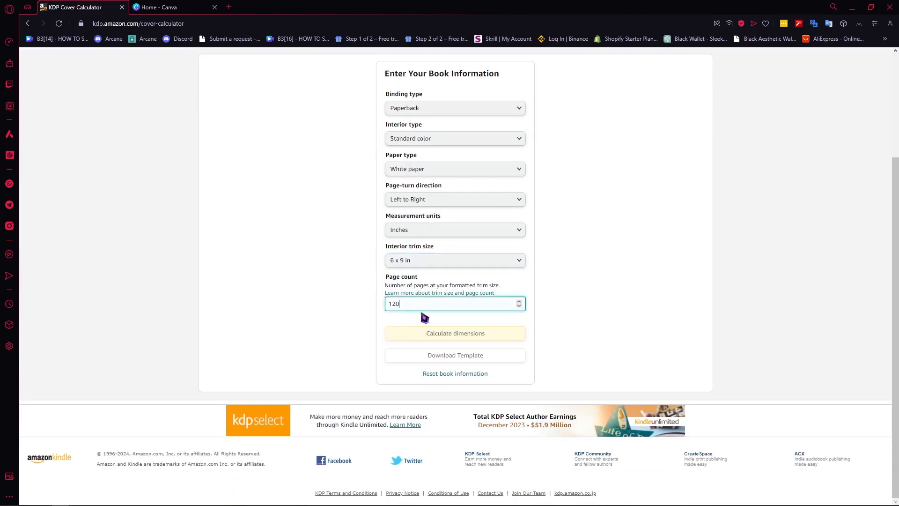
text(120)
key(Tab)
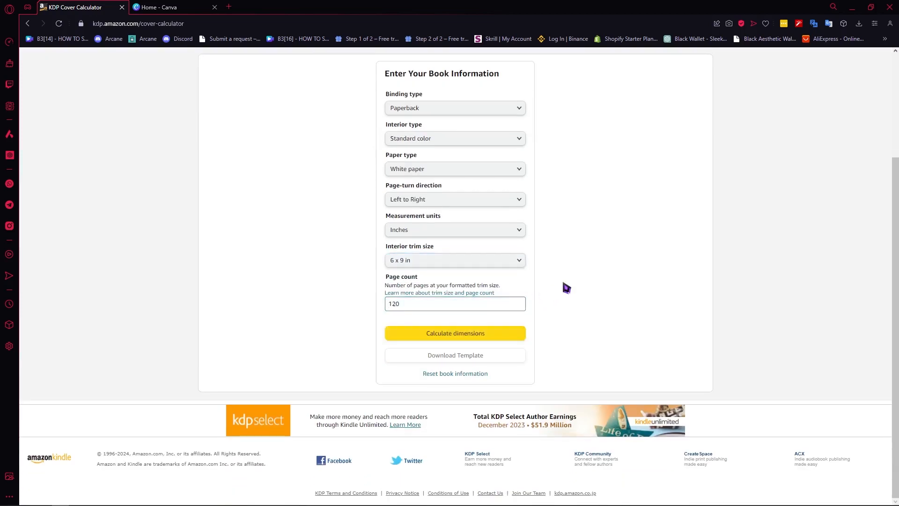
click(443, 334)
Download the cover template for the calculated book dimensions.
scroll(419, 340, up, 5)
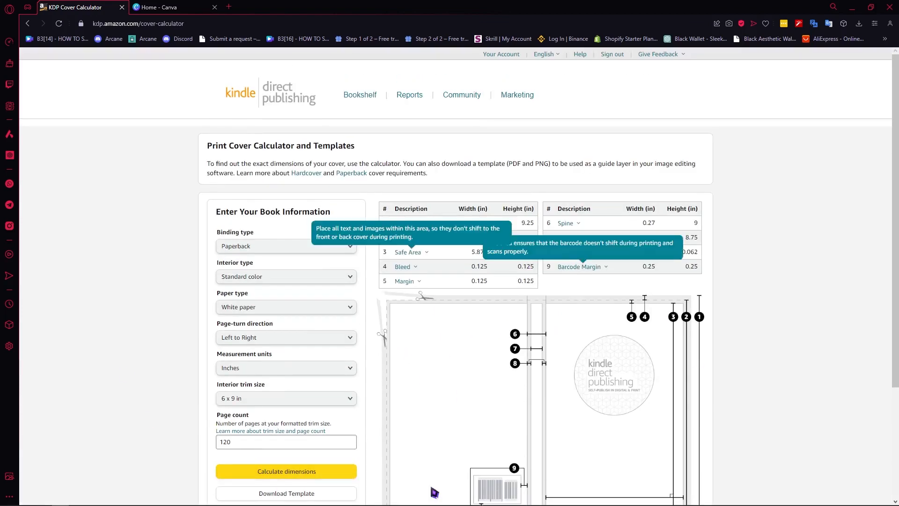
scroll(375, 302, down, 5)
scroll(520, 136, up, 1)
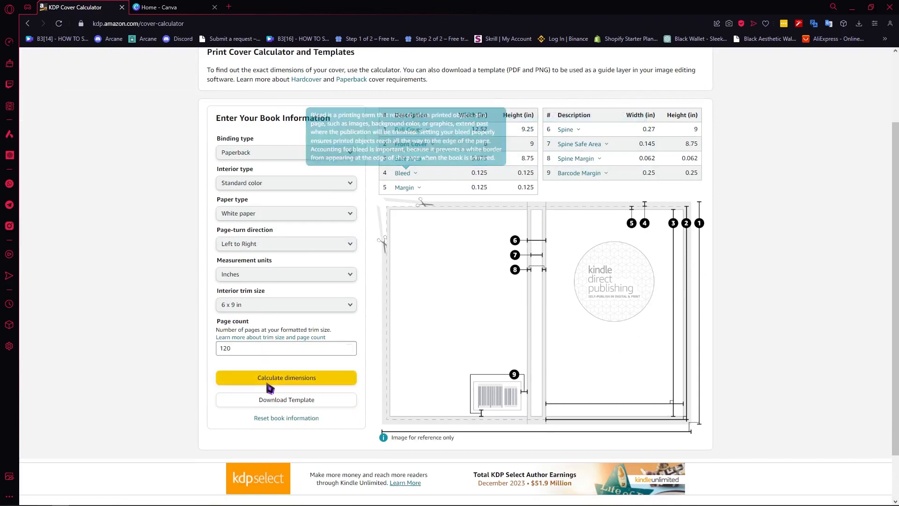
click(300, 401)
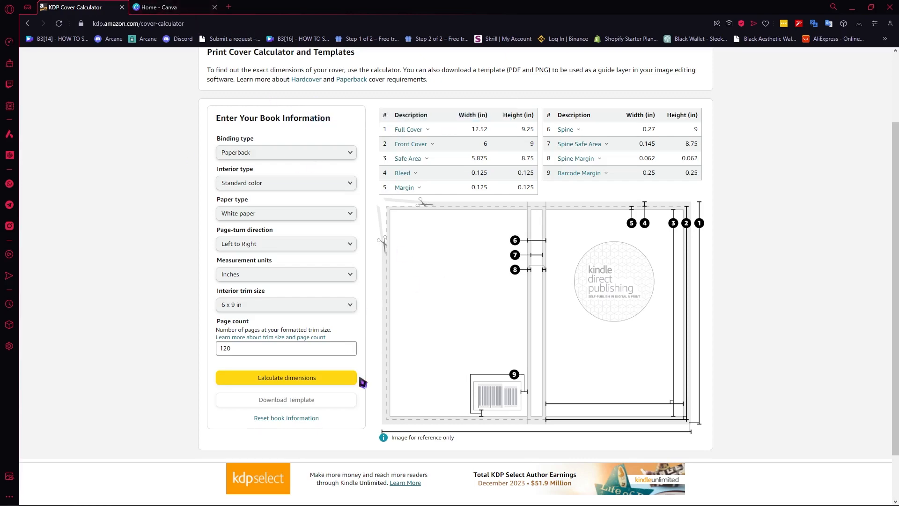
Switch to Canva and create a custom-size design 12.52 in wide and 9.25 in high, matching the calculator's full cover dimensions.
click(155, 7)
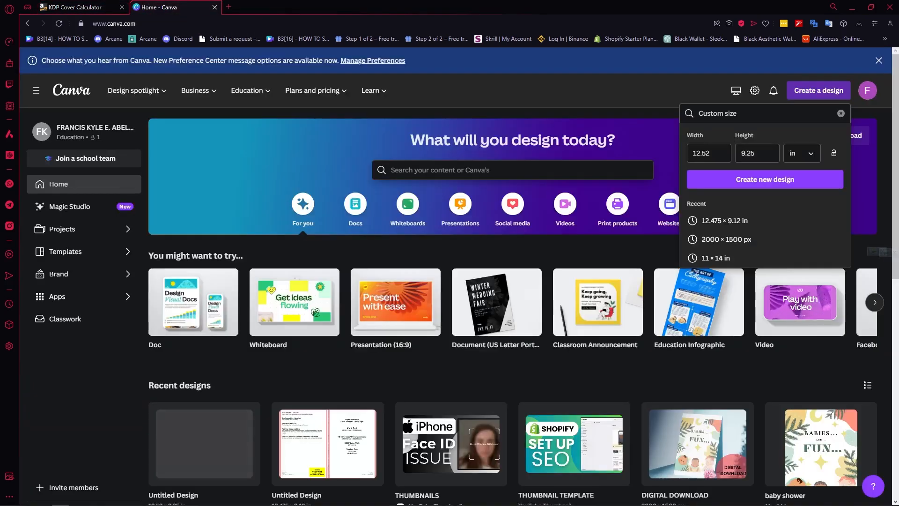
click(823, 95)
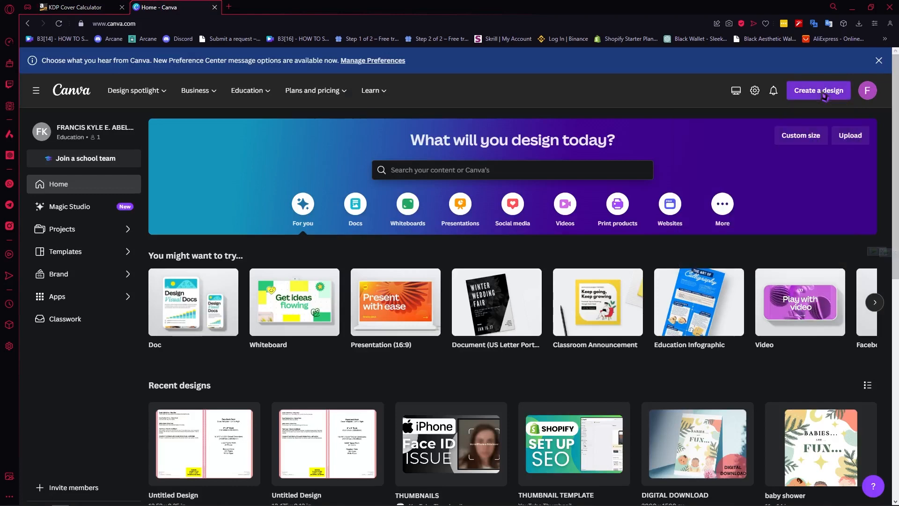
click(823, 95)
click(113, 8)
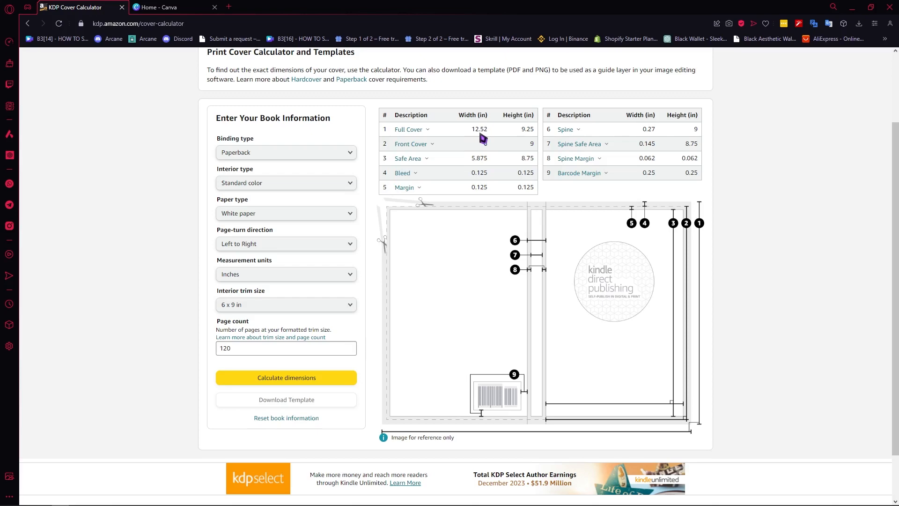
click(174, 7)
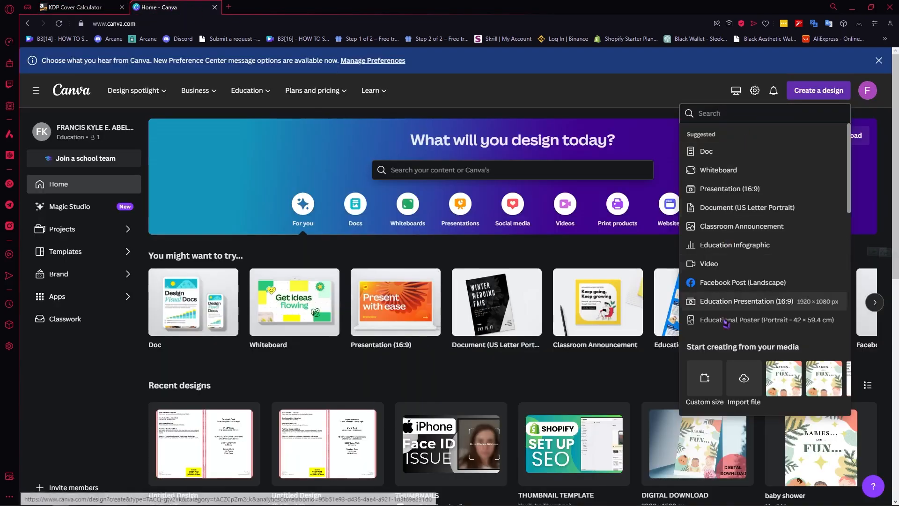
click(705, 379)
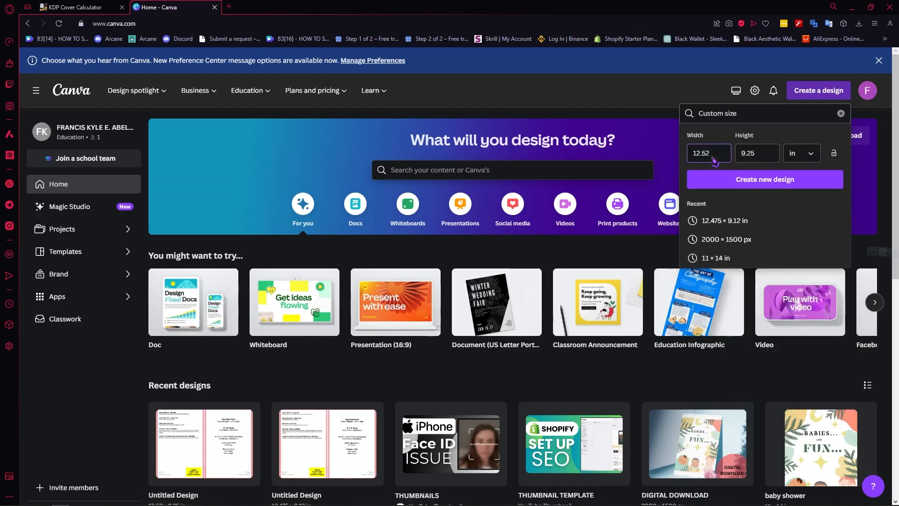
click(75, 7)
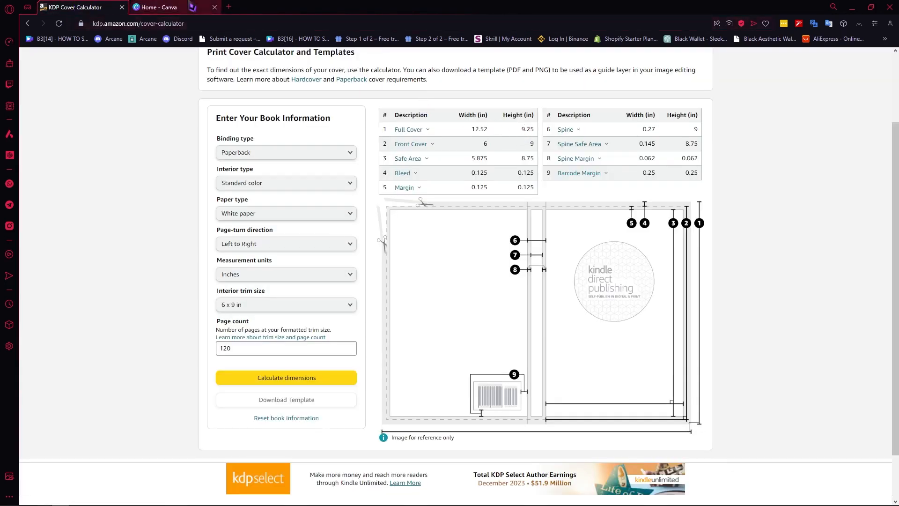
click(173, 7)
click(788, 161)
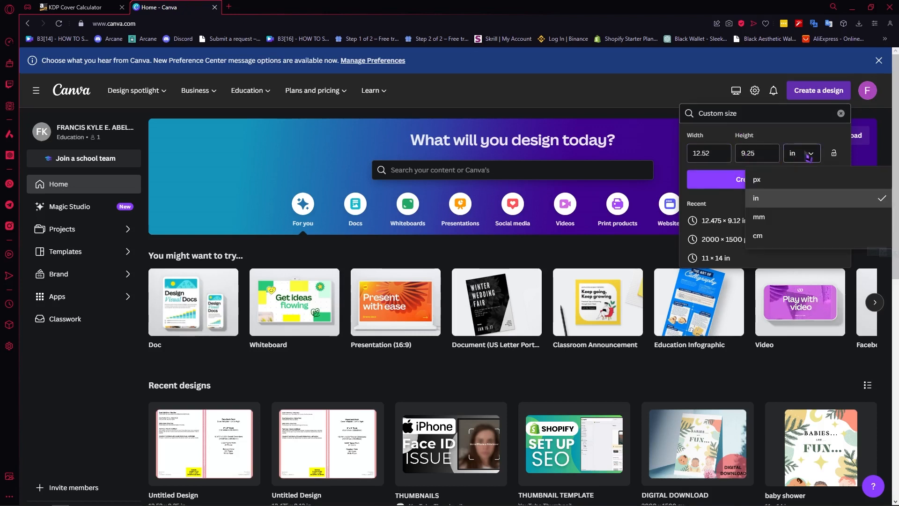
click(801, 198)
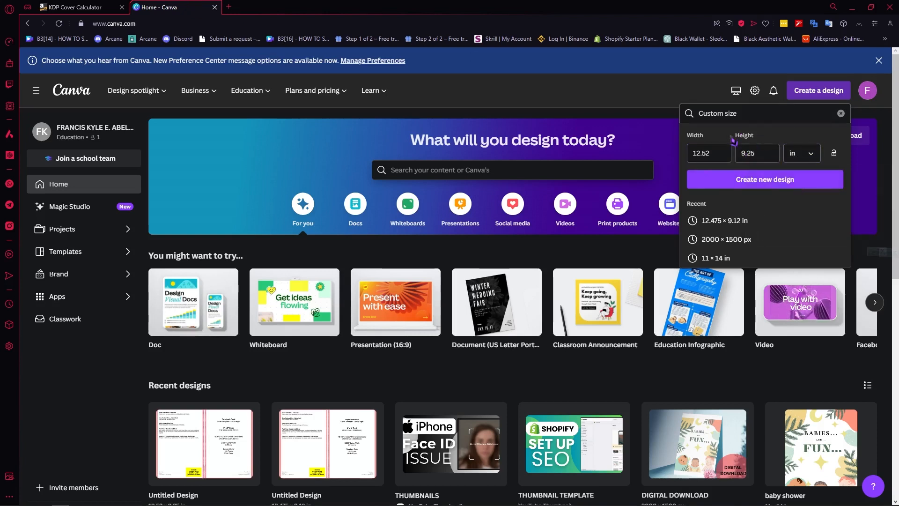
click(761, 180)
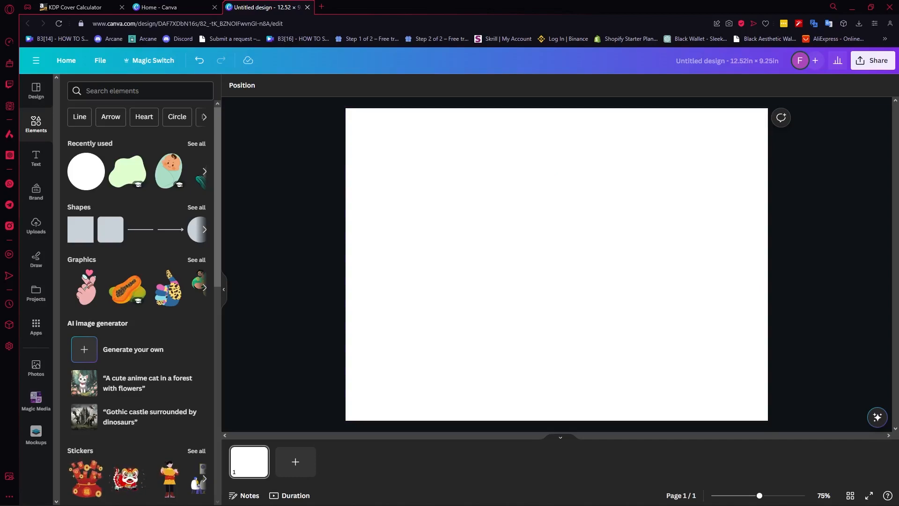
Place the downloaded cover template image on the page, scaled to fill the whole canvas, and lock it.
drag(1, 274, 575, 268)
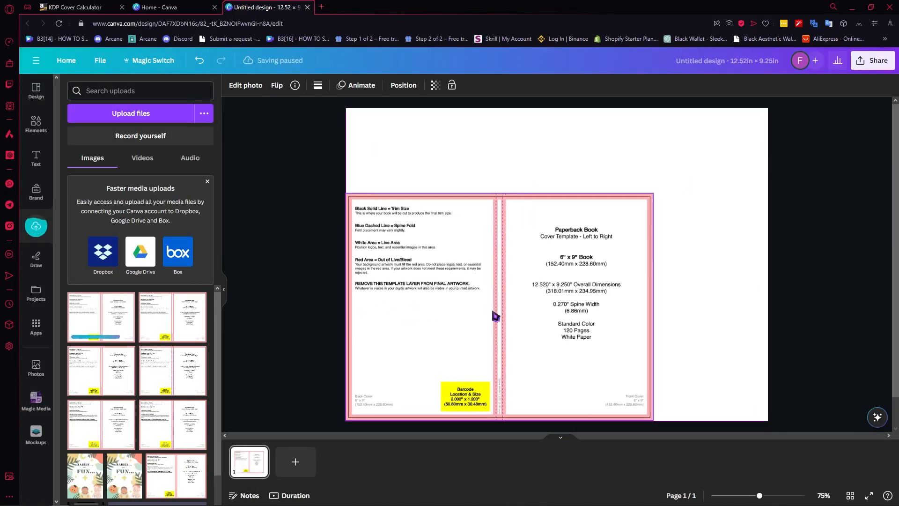
drag(654, 195, 796, 155)
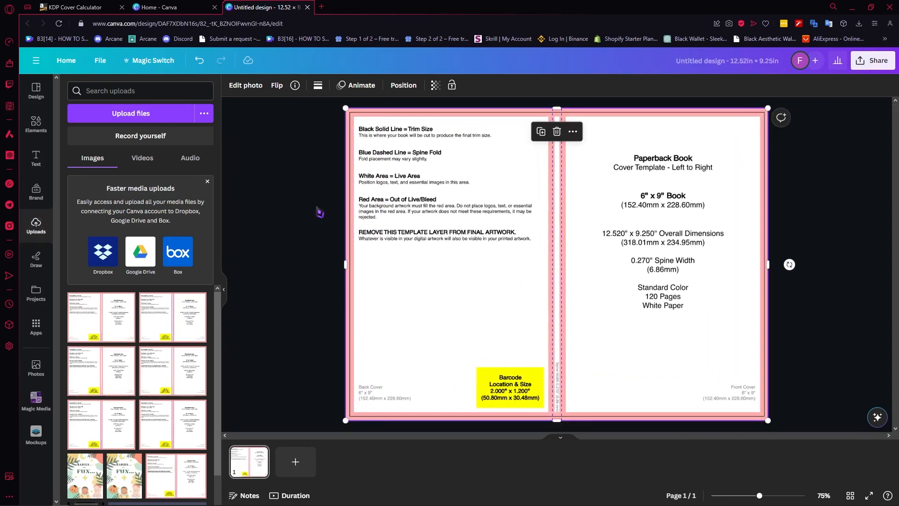
click(452, 86)
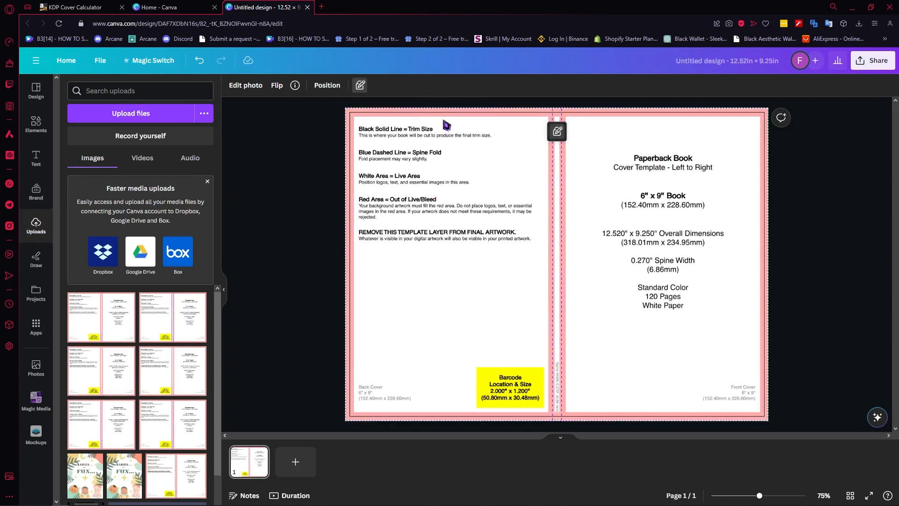
click(565, 240)
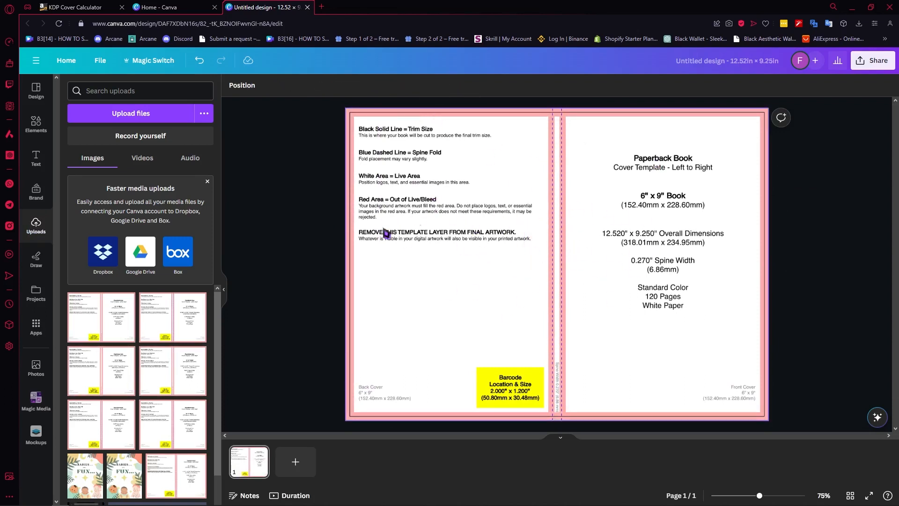
Search the design elements for "aesthetic background".
click(33, 135)
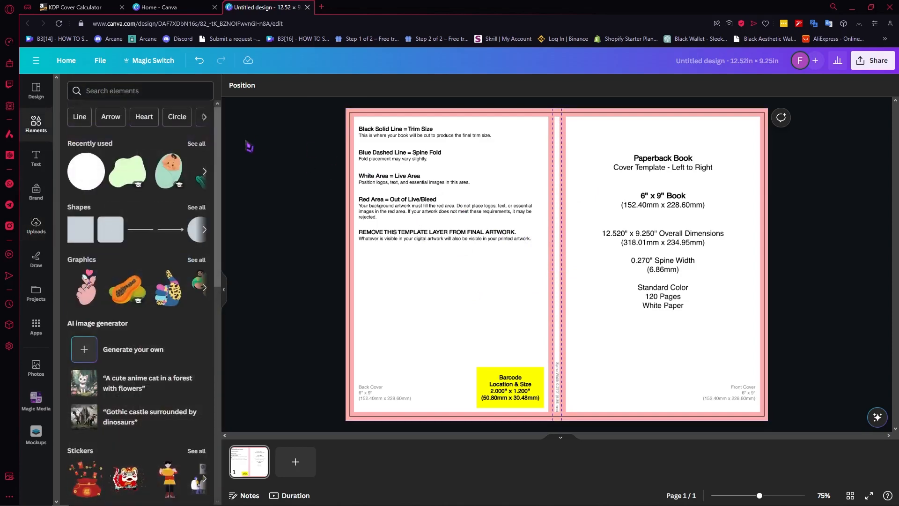
click(122, 92)
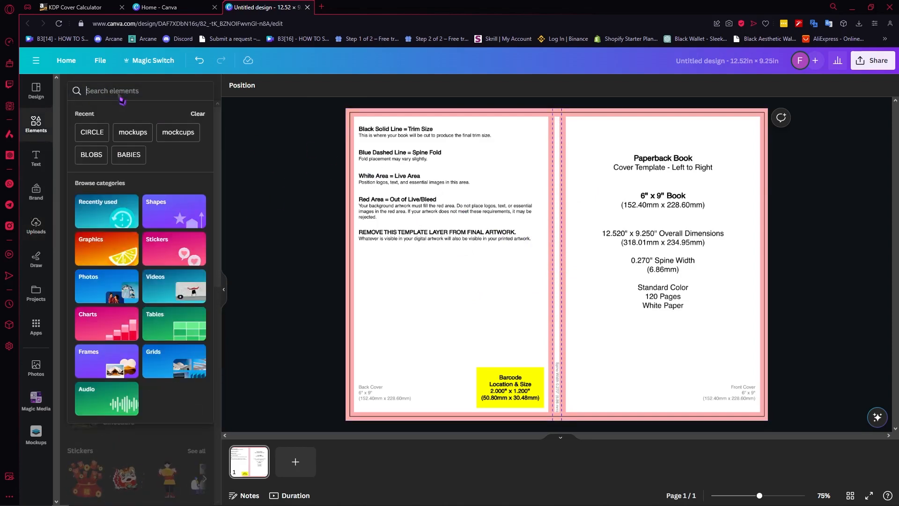
text(ae)
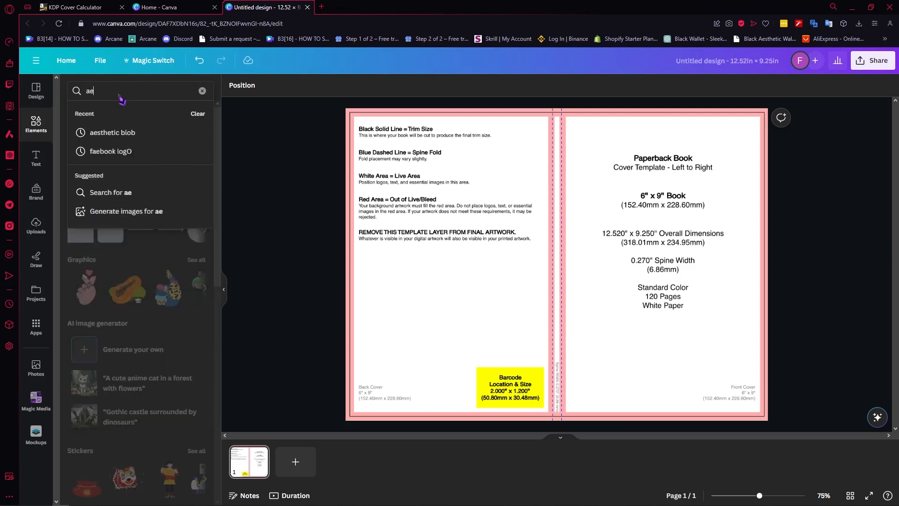
text(sthetic background)
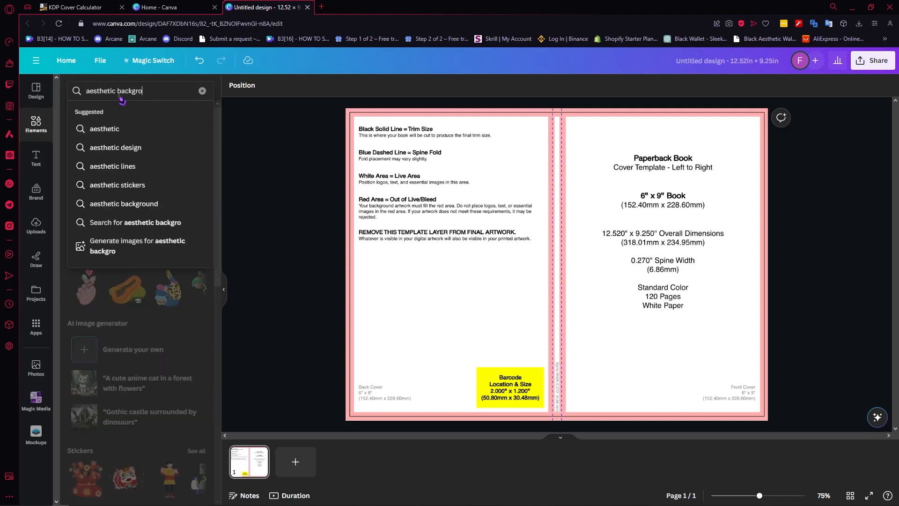
key(Return)
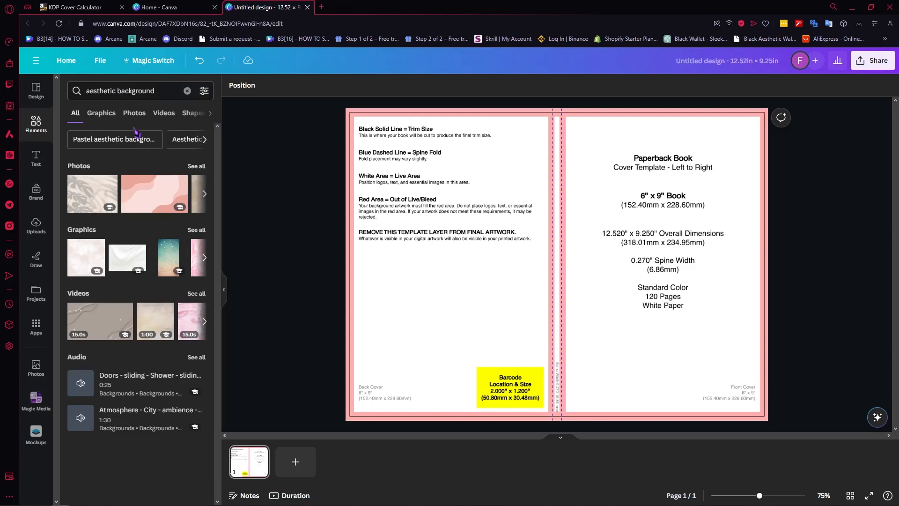
Add the blurred orange flower photo from the photo results and enlarge it to span the page.
click(197, 166)
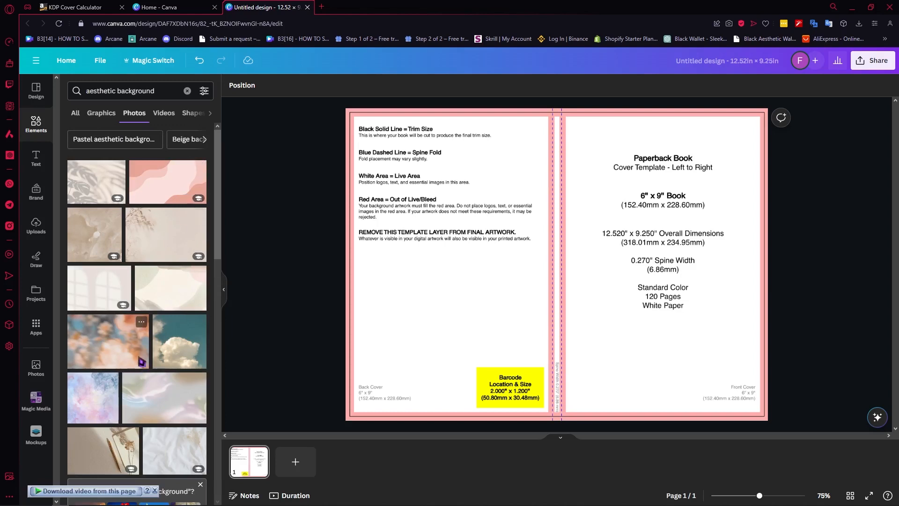
click(133, 347)
drag(636, 248, 567, 235)
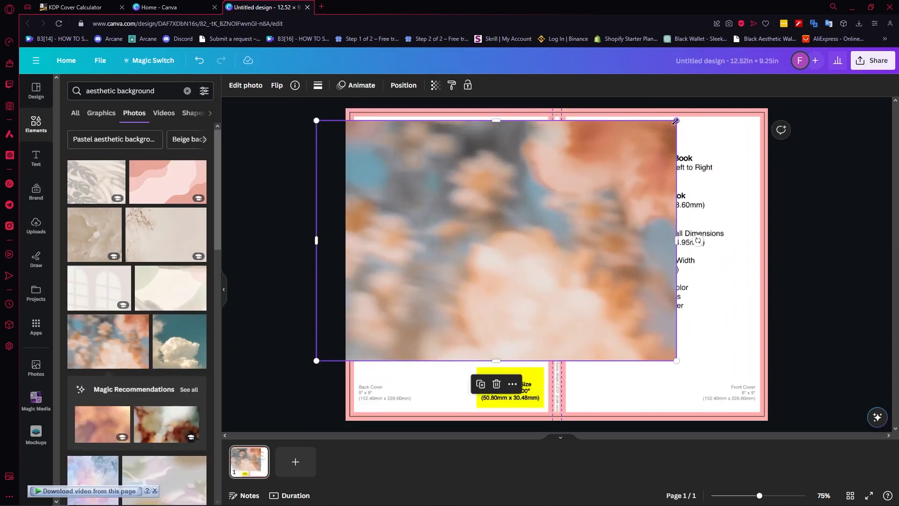
drag(687, 120, 804, 109)
drag(702, 187, 717, 243)
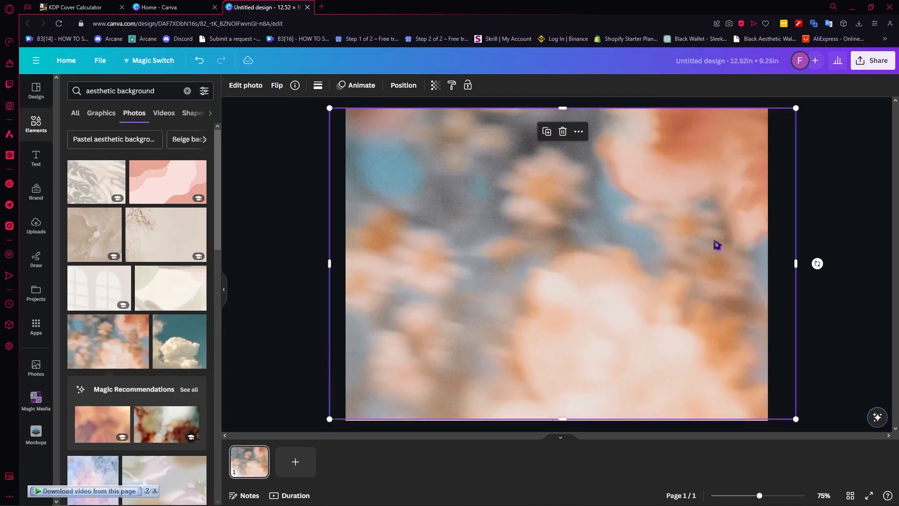
drag(384, 132, 378, 128)
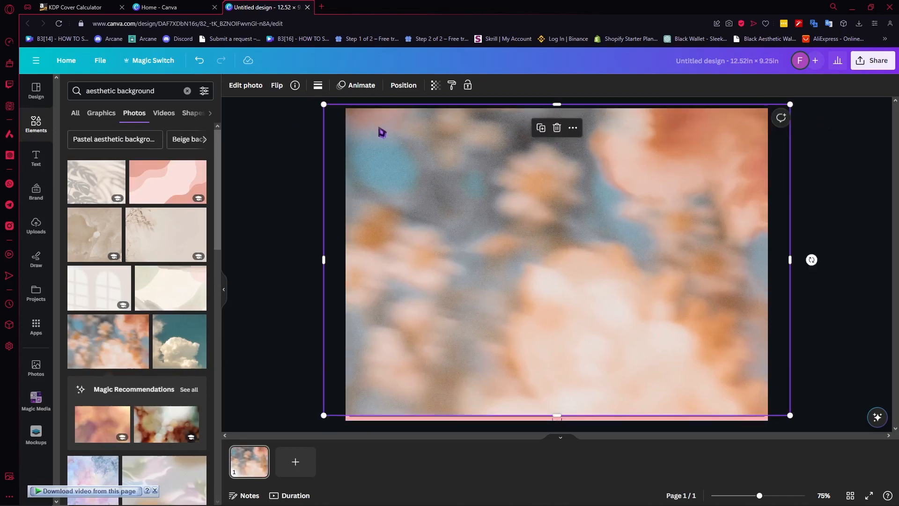
Set the background photo's transparency to 66 and extend it to about 13.8 by 9.5 in, covering the entire template.
click(436, 86)
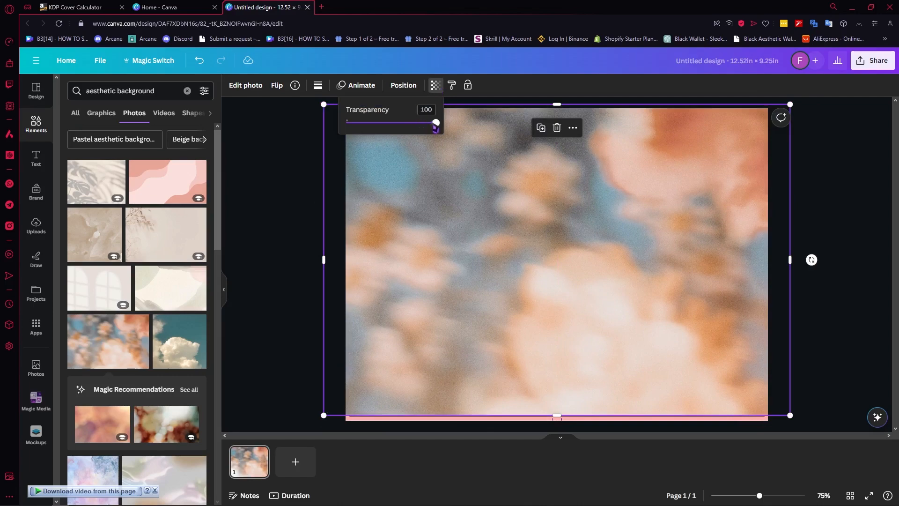
drag(436, 125, 403, 127)
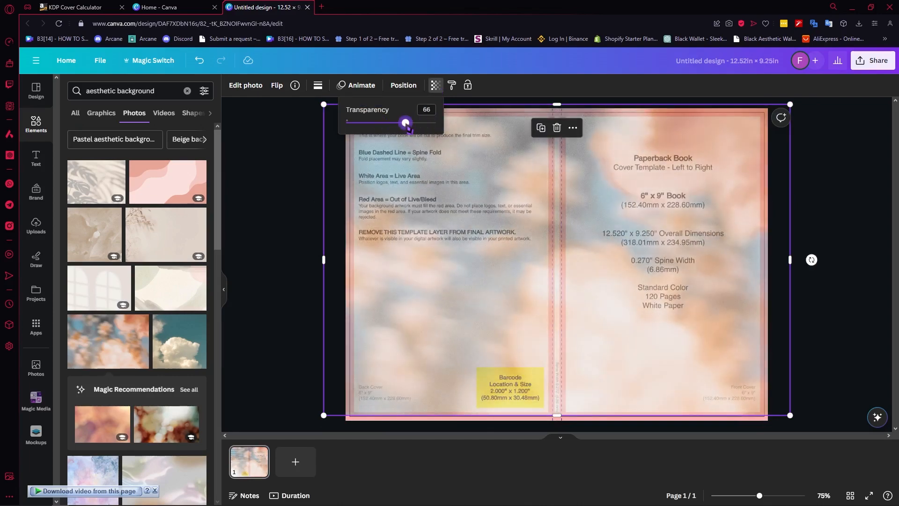
drag(557, 417, 560, 425)
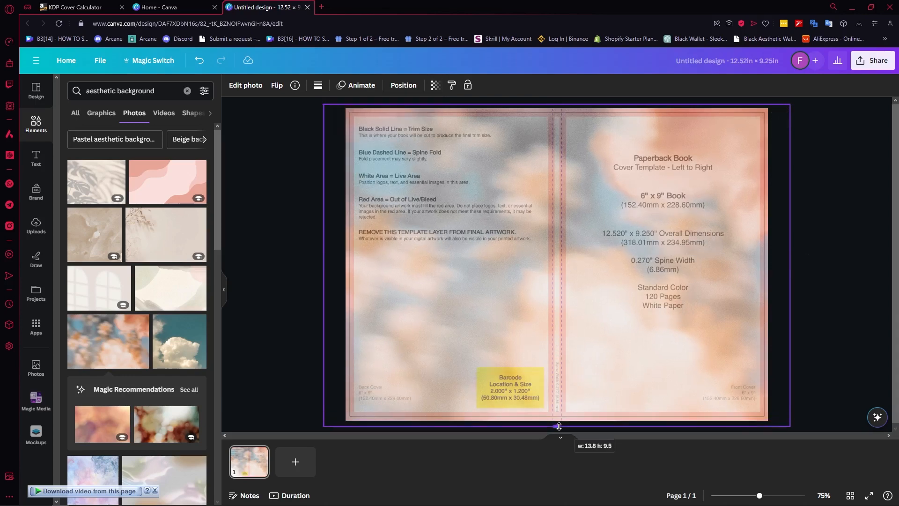
drag(570, 373, 575, 377)
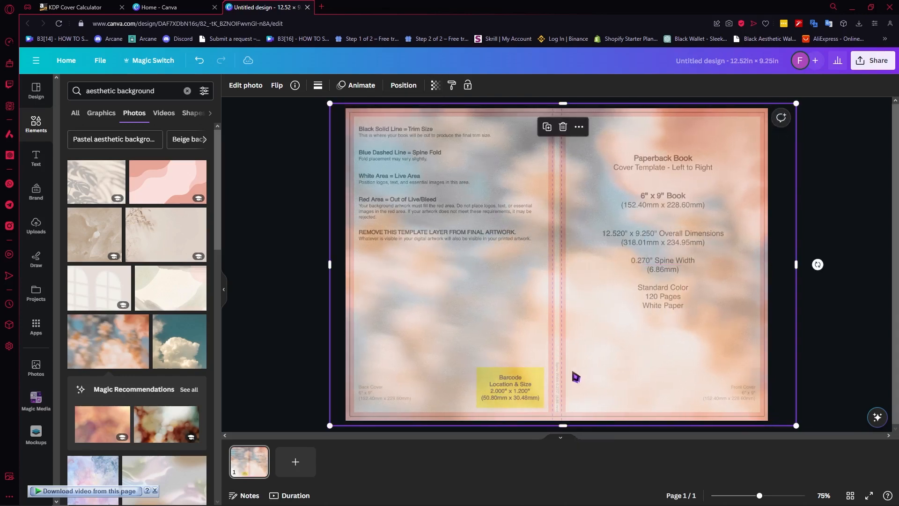
click(870, 197)
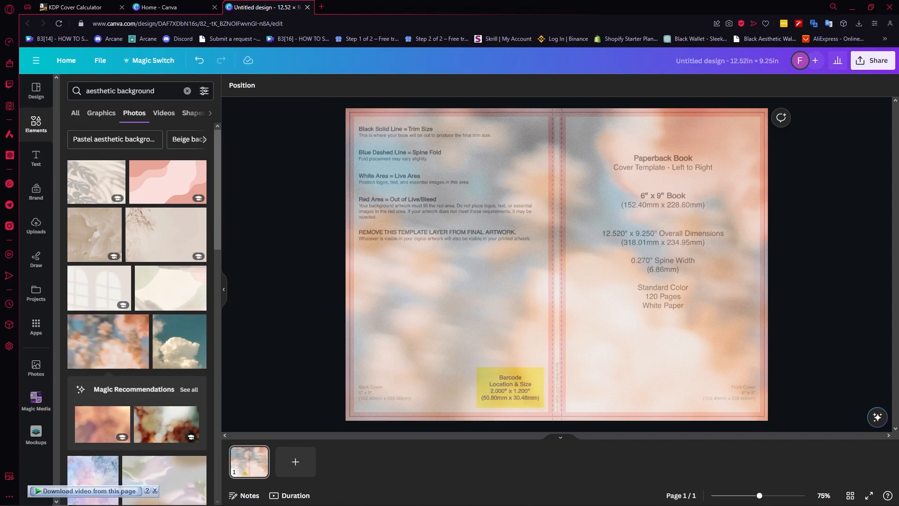
Add a text box to the page reading "MY GRATITUDE JOURNAL".
click(77, 92)
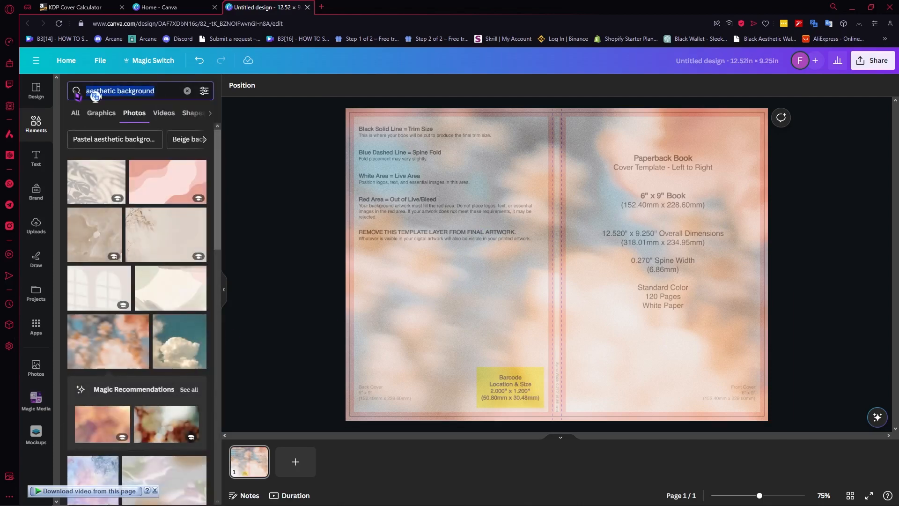
click(415, 164)
key(t)
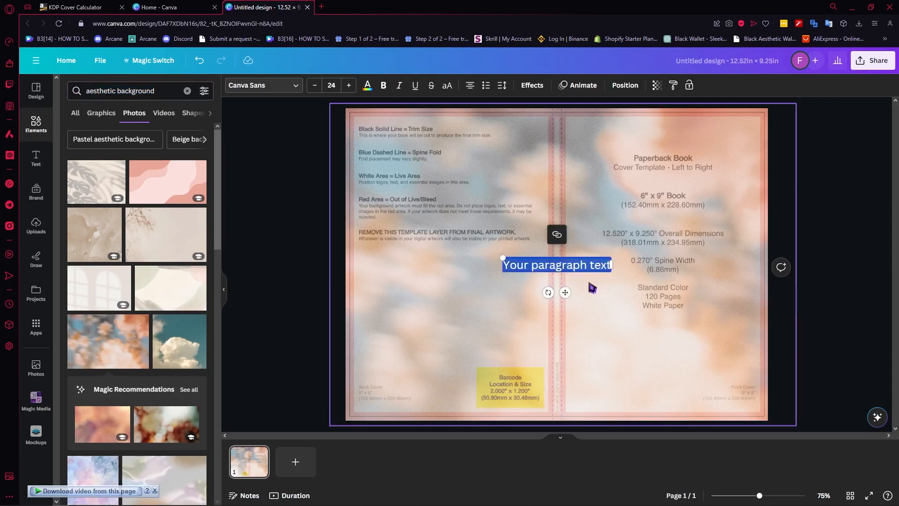
click(566, 266)
text(aa)
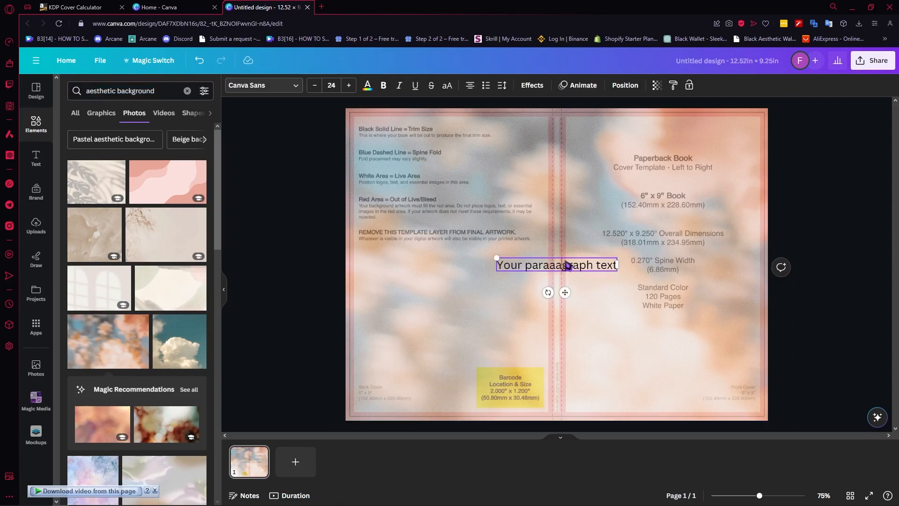
key(ctrl+a)
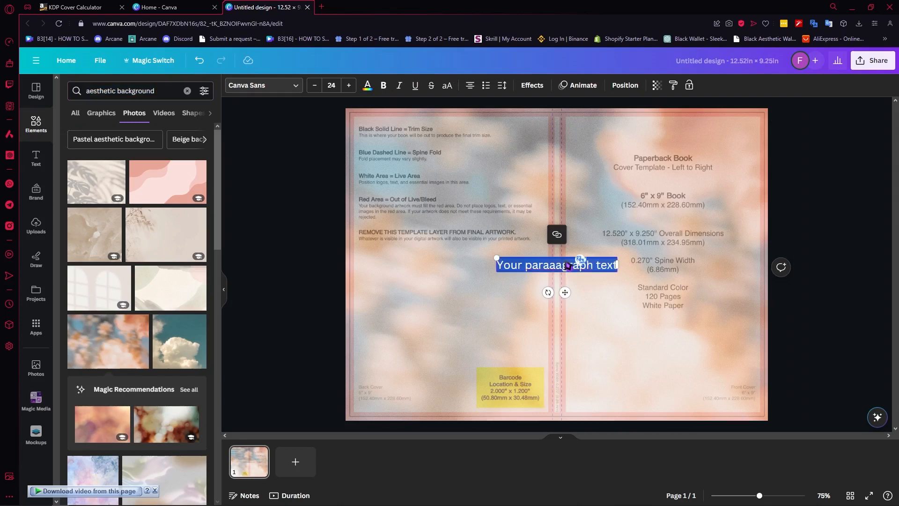
text(TMY)
key(BackSpace)
key(BackSpace)
key(BackSpace)
text(MY GRA)
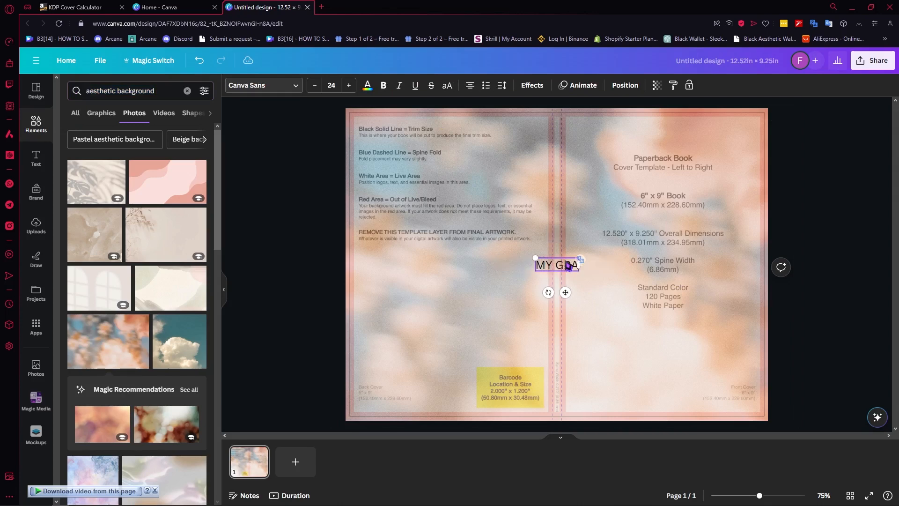
text(TITUDE JOURNAL)
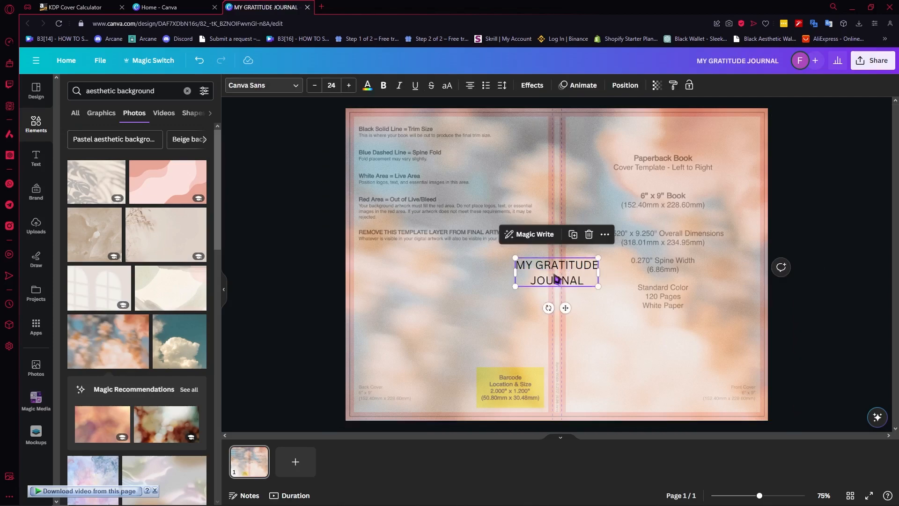
Move the title onto the front cover and format it in bold Comic Sans at about size 47.1.
drag(566, 308, 667, 244)
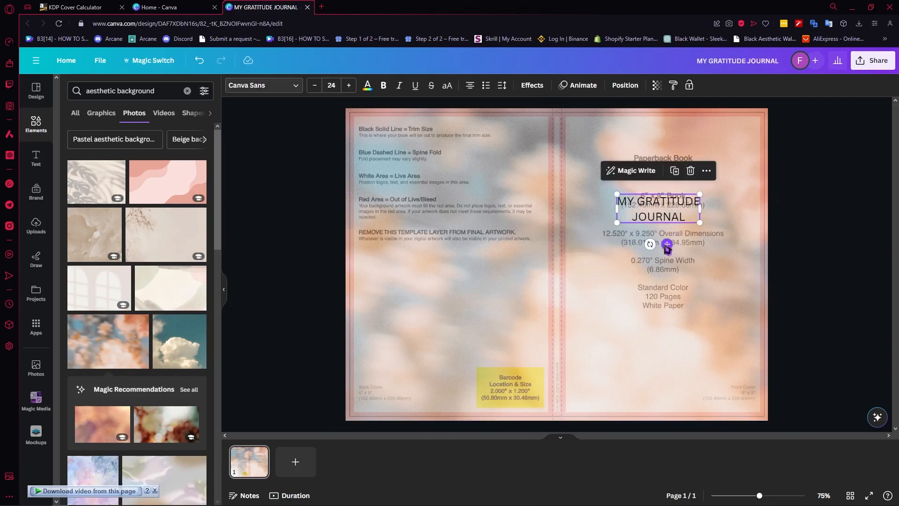
click(383, 85)
click(263, 85)
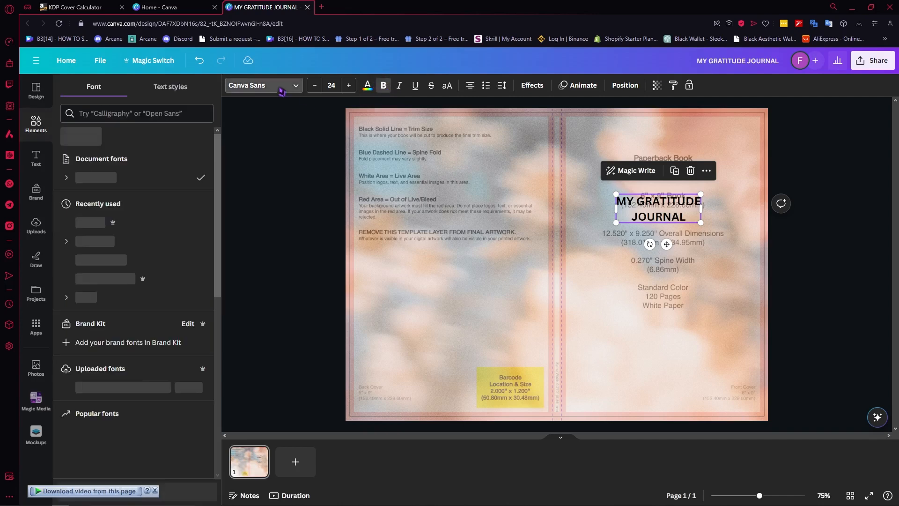
click(103, 225)
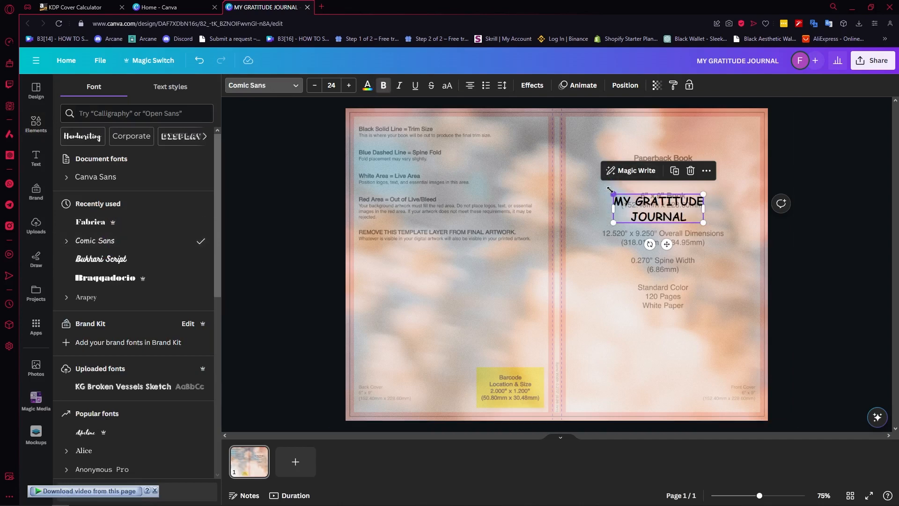
drag(612, 200, 589, 150)
drag(665, 225, 667, 203)
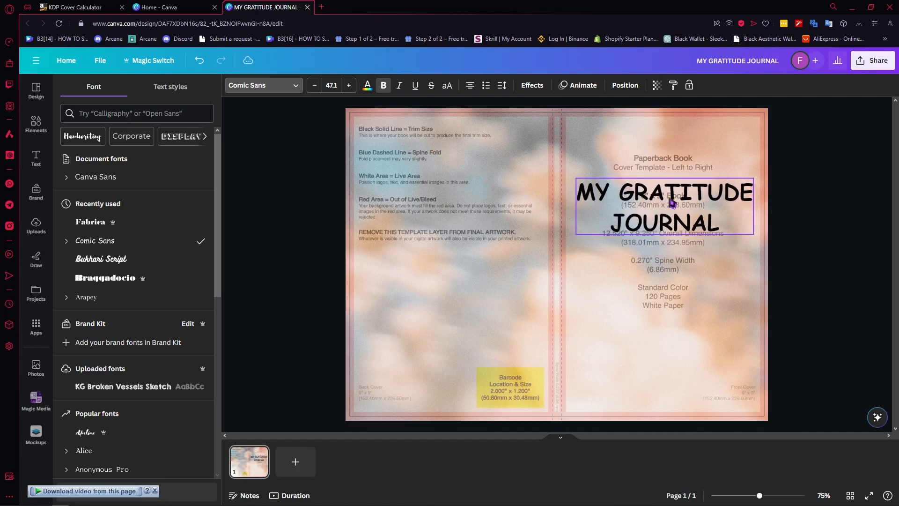
Change the title's font to Advetime and scale it to about size 68.9, fitting the front cover's live area.
click(143, 279)
click(139, 261)
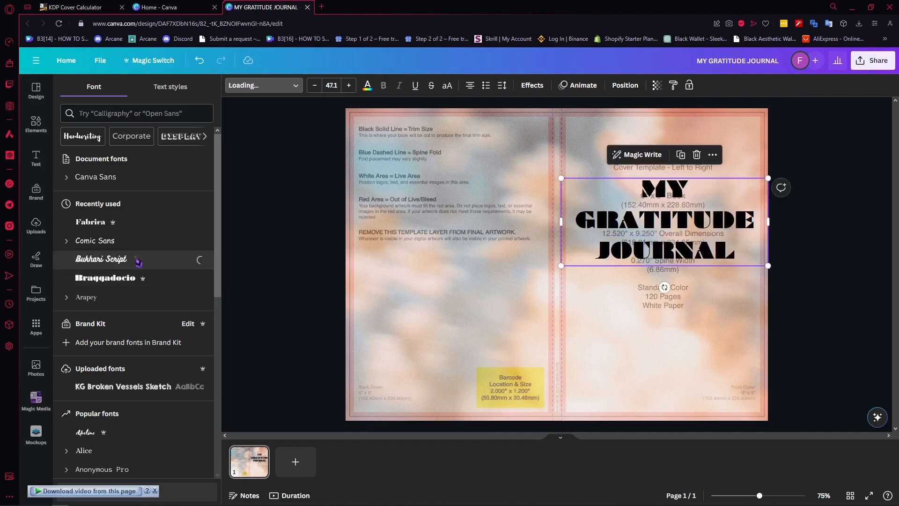
scroll(139, 262, down, 2)
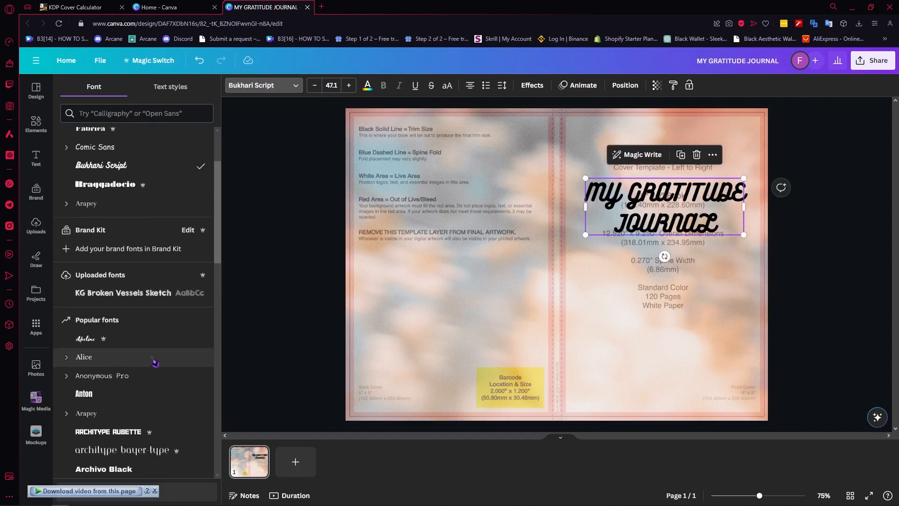
click(130, 345)
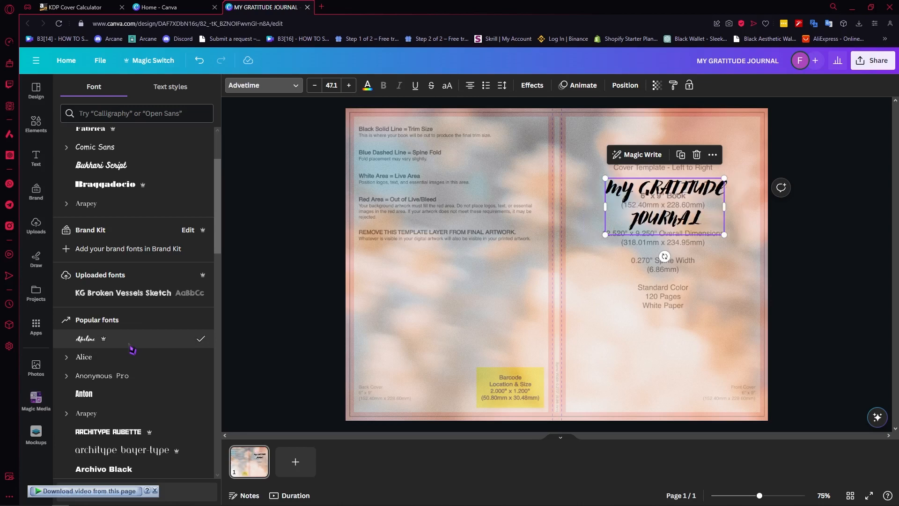
drag(605, 178, 524, 140)
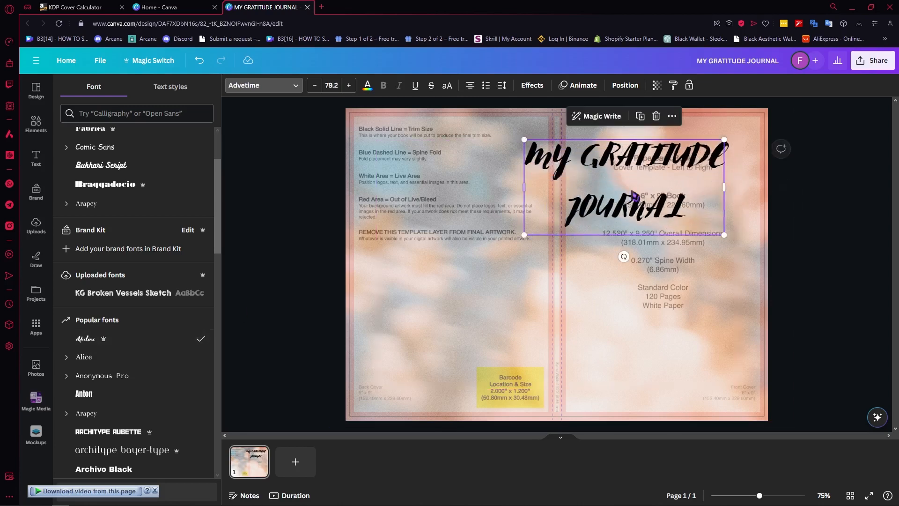
drag(633, 196, 672, 226)
drag(767, 169, 740, 193)
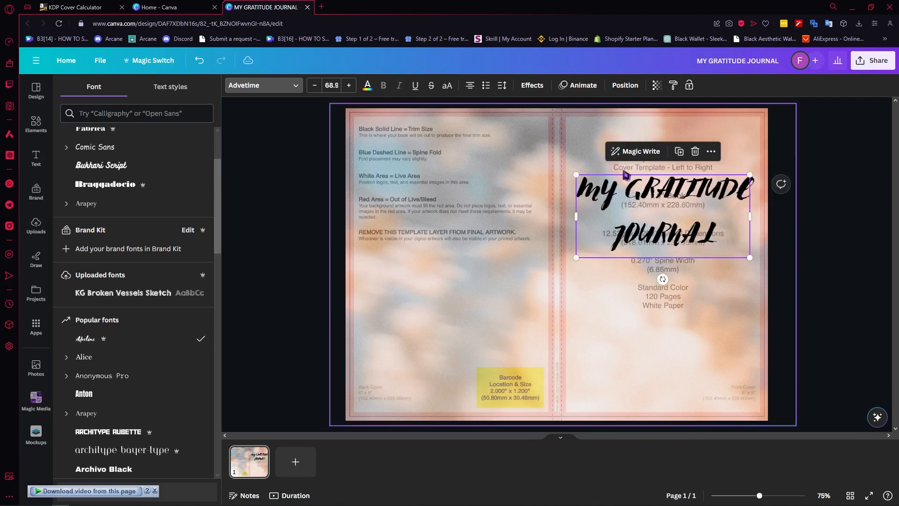
Search the graphics for "THANKFUL" and place the three-line wavy THANKFUL graphic on the back cover above the barcode area.
click(35, 125)
click(146, 93)
text(THANKFUL)
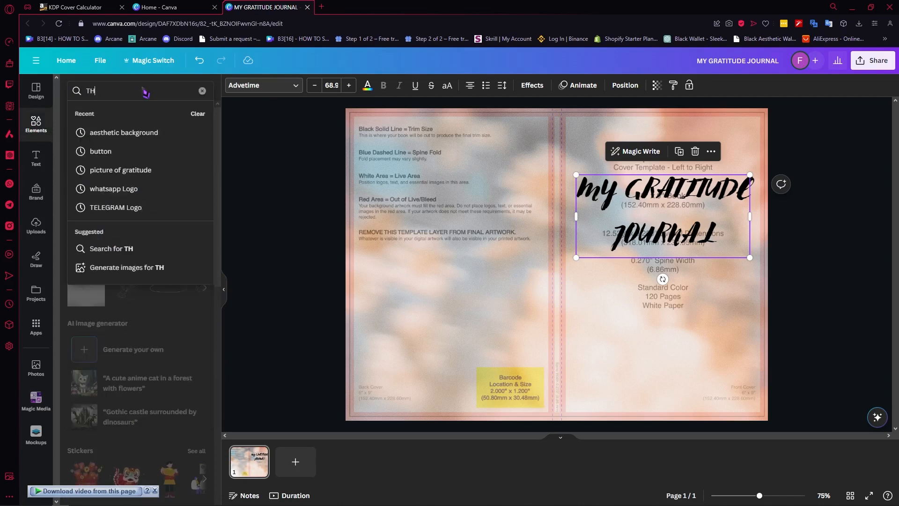
key(Return)
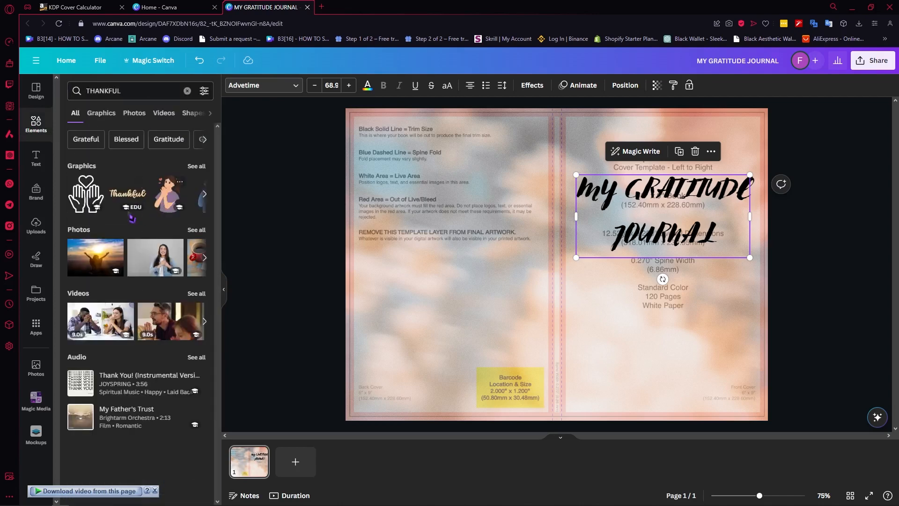
click(188, 168)
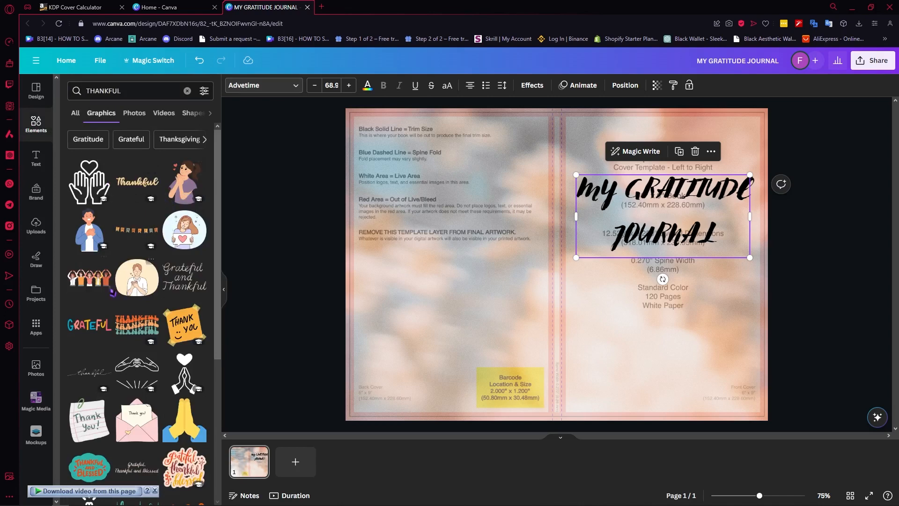
click(147, 332)
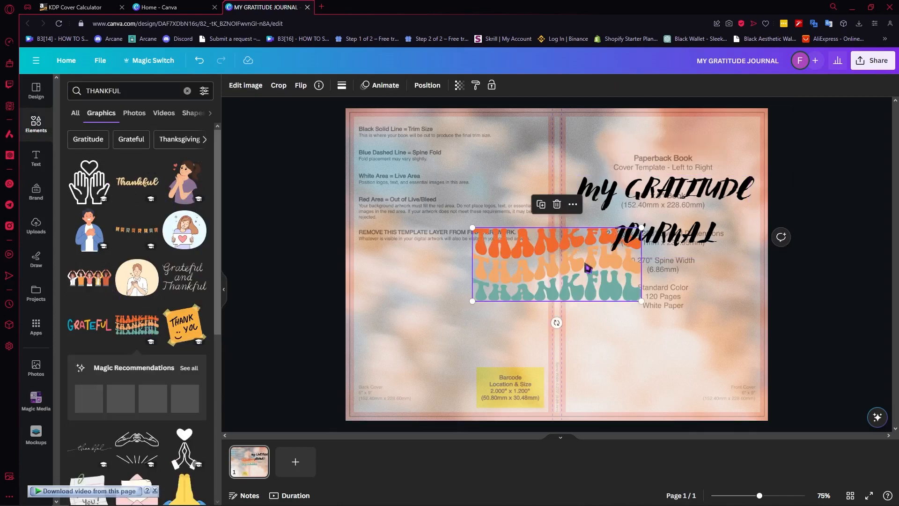
drag(586, 265, 473, 292)
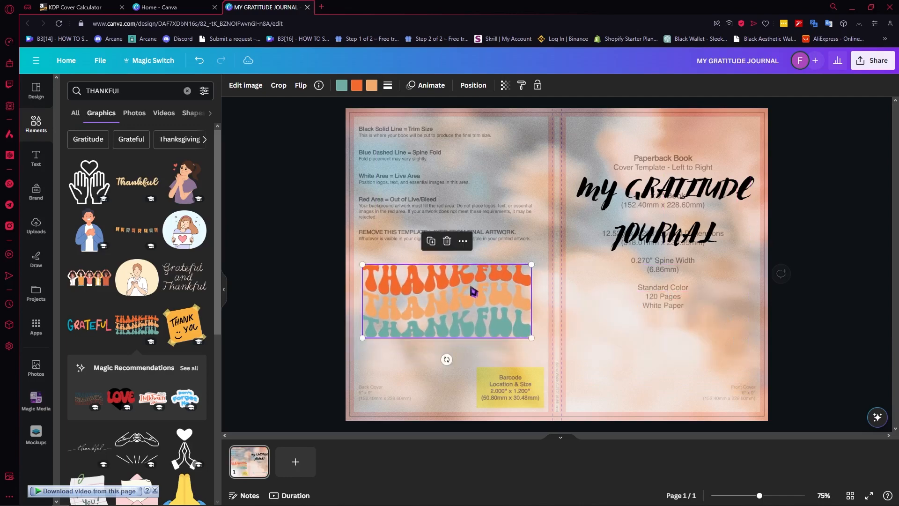
Add the orange THANK YOU sticky note graphic, shrink it and place it below the title on the front cover.
click(188, 322)
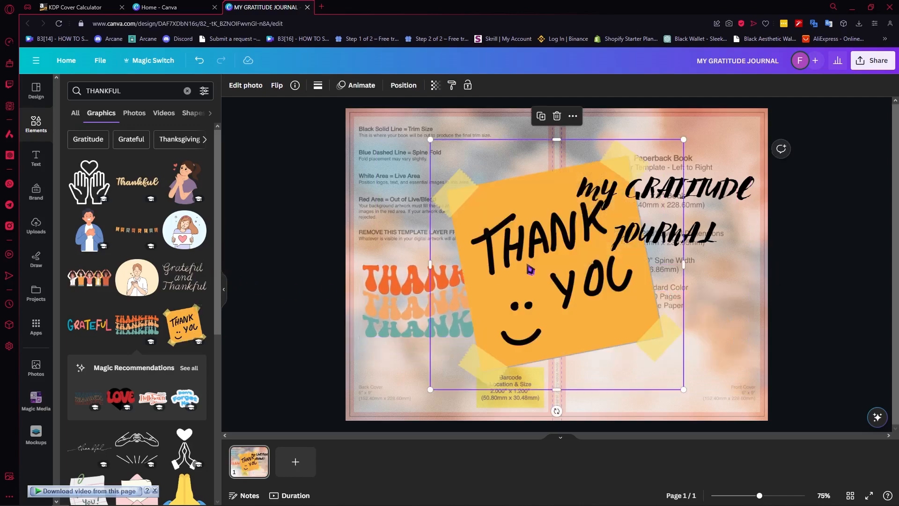
drag(549, 264, 673, 288)
drag(805, 165, 759, 225)
drag(697, 315, 720, 322)
drag(763, 237, 743, 259)
drag(693, 300, 703, 283)
drag(752, 241, 734, 256)
drag(679, 310, 688, 311)
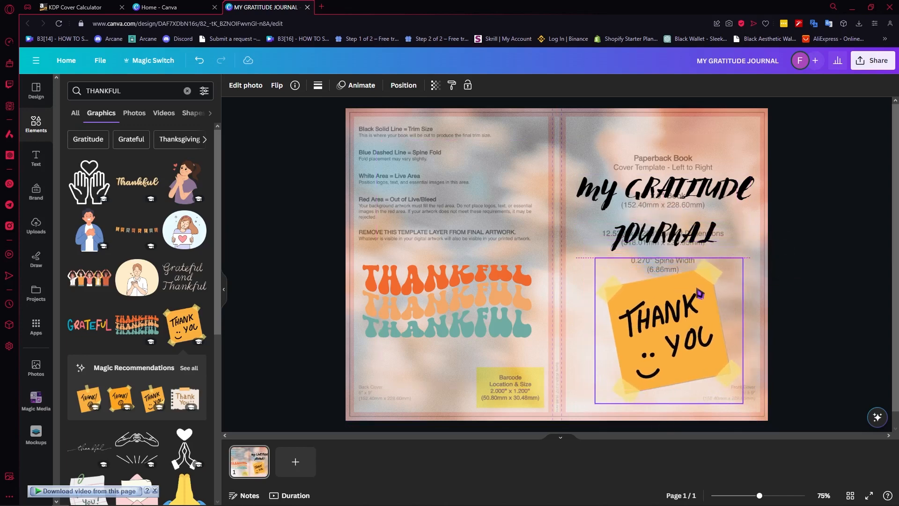
click(793, 216)
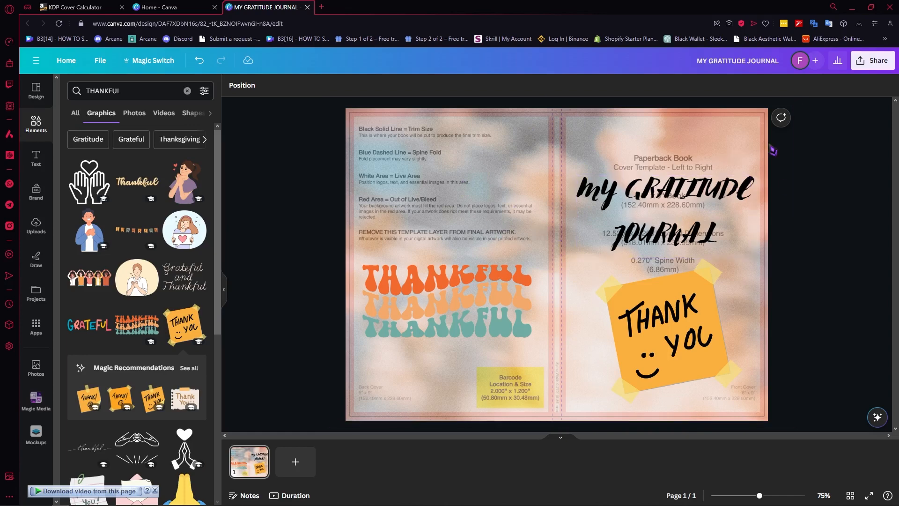
Set the background photo's transparency to 100 to hide the template beneath it.
click(652, 148)
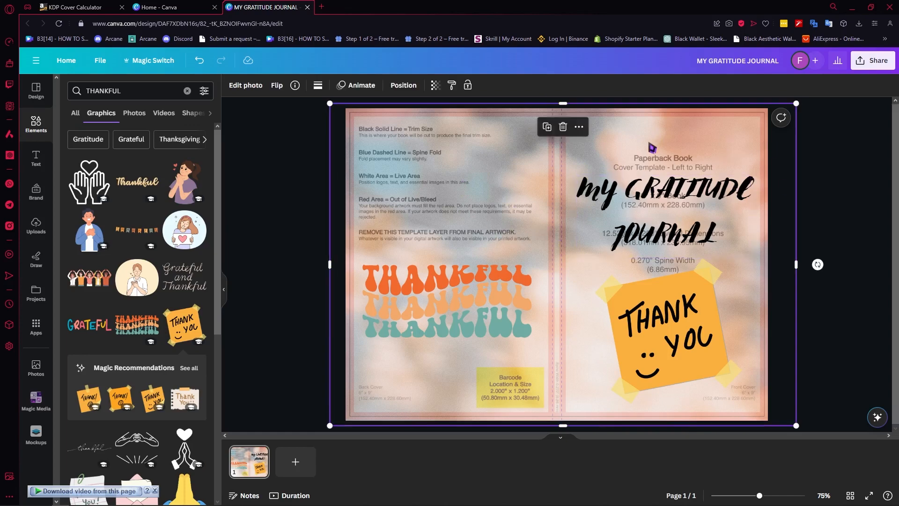
click(436, 85)
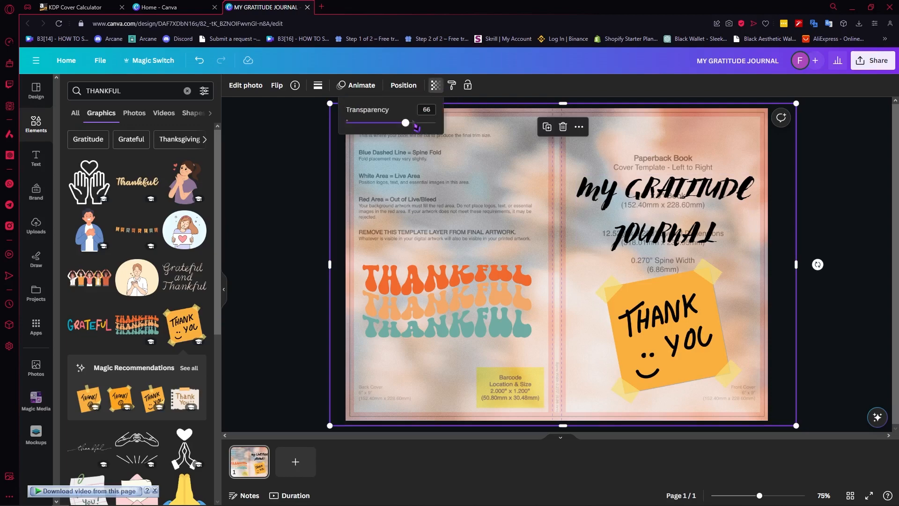
drag(407, 125, 502, 129)
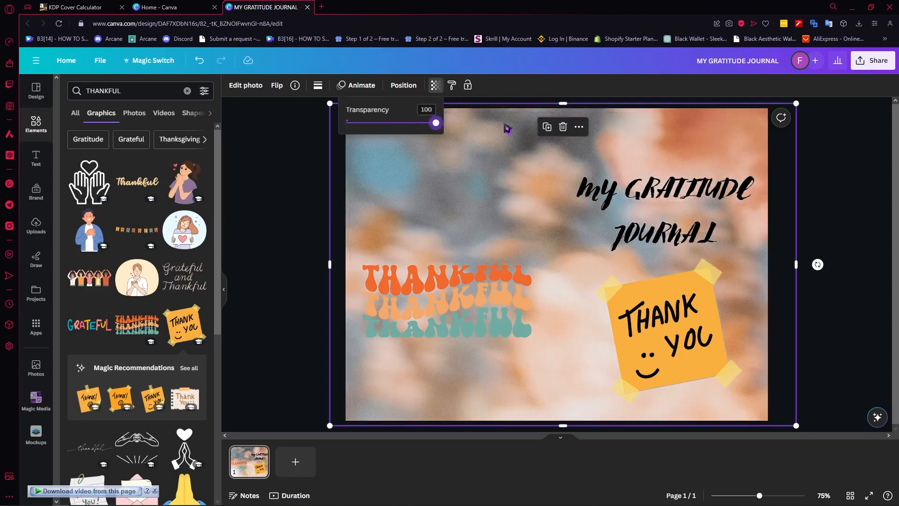
Unlock and delete the KDP template beneath the background photo, and move the photo to cover the whole page.
click(508, 130)
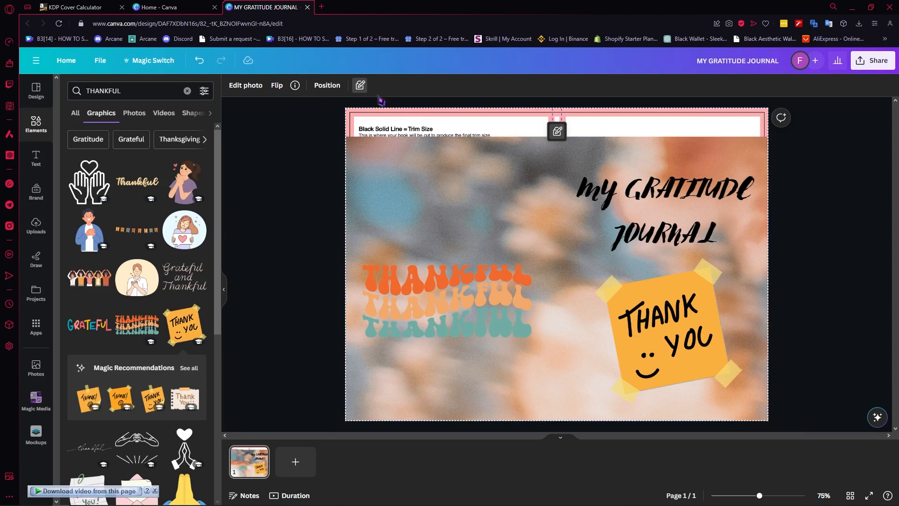
click(362, 86)
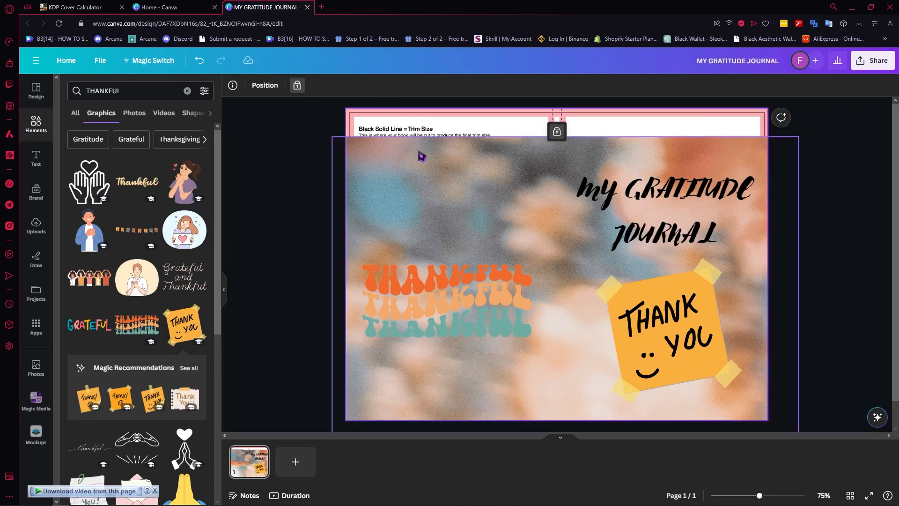
click(296, 83)
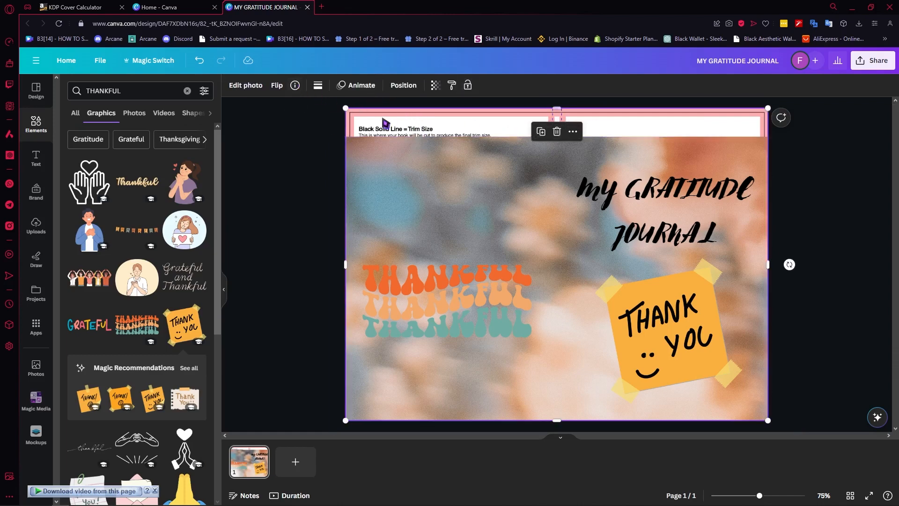
key(Delete)
drag(418, 164, 419, 141)
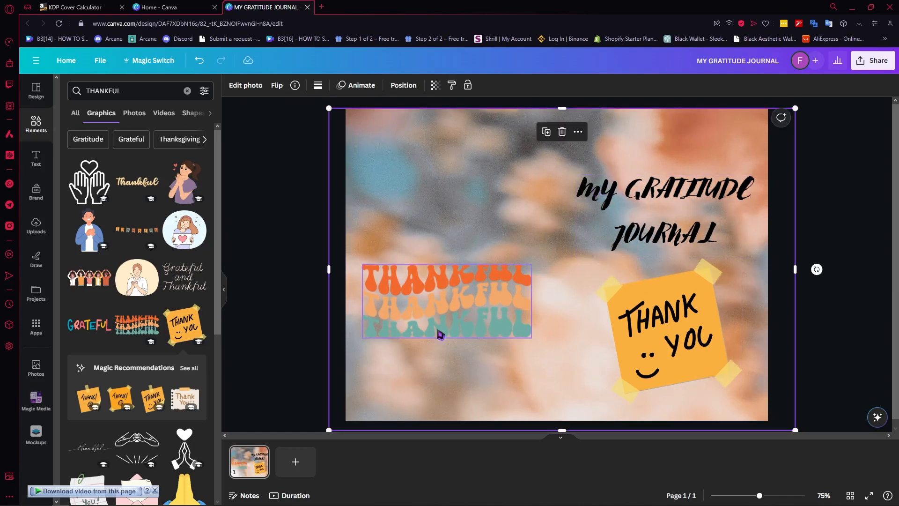
Try white and orange text colours on the MY GRATITUDE JOURNAL title and return it to black.
click(654, 207)
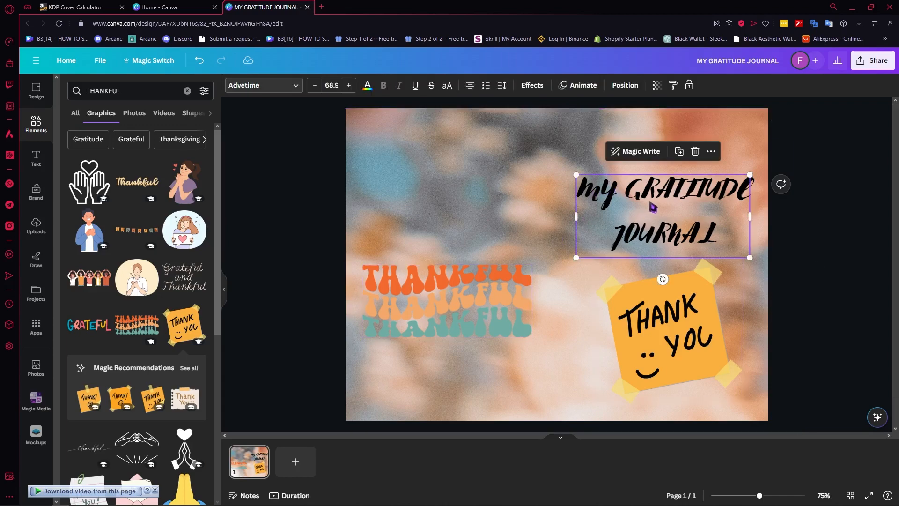
click(368, 86)
click(369, 86)
click(368, 86)
click(196, 142)
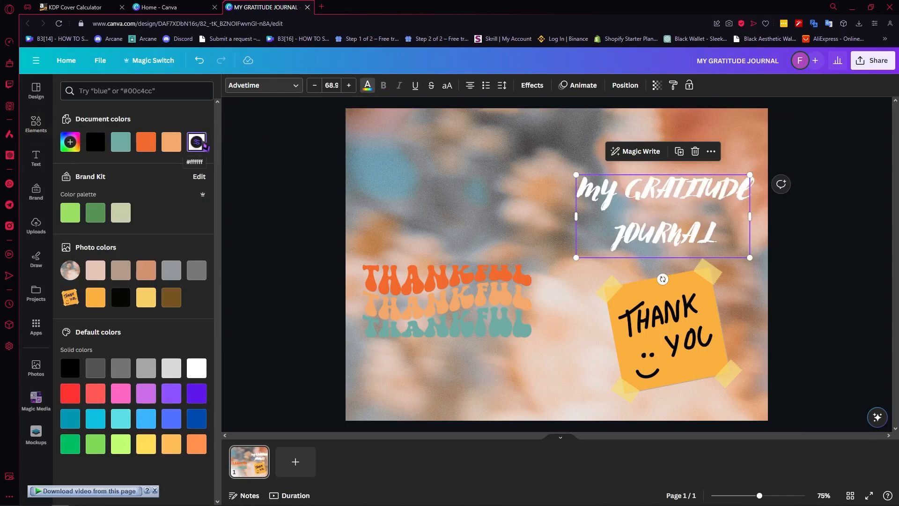
click(171, 143)
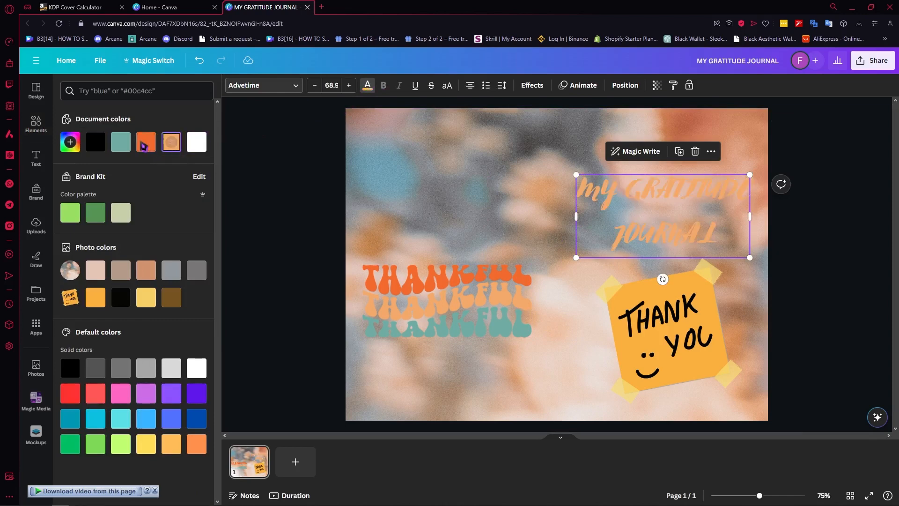
click(146, 143)
click(145, 276)
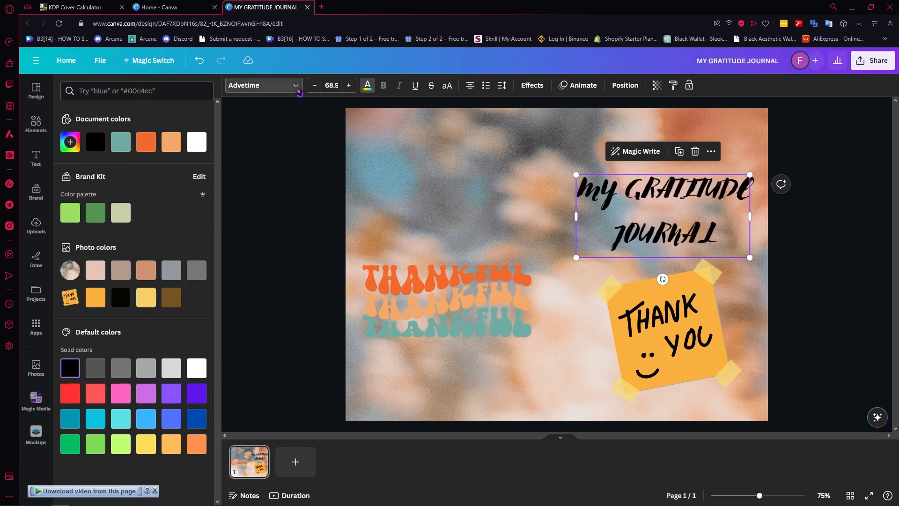
click(96, 368)
click(70, 370)
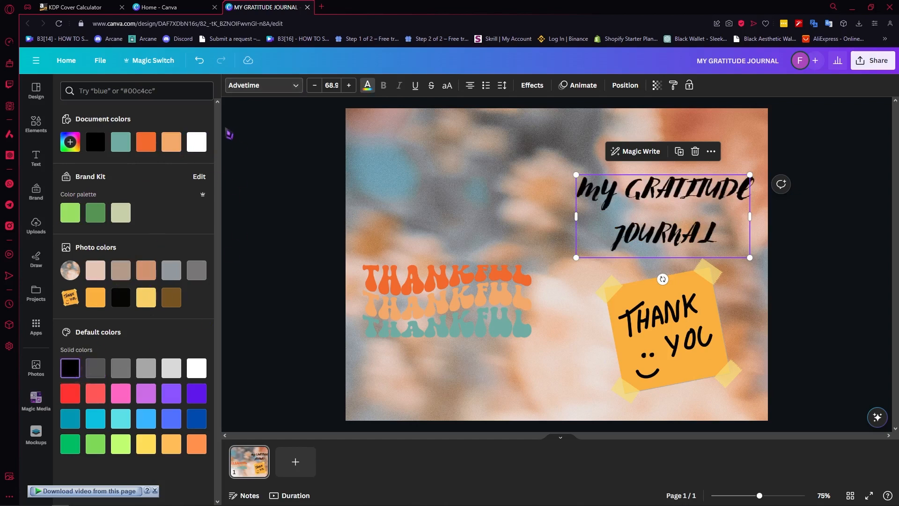
Apply the Lift text effect to the front cover title.
click(527, 86)
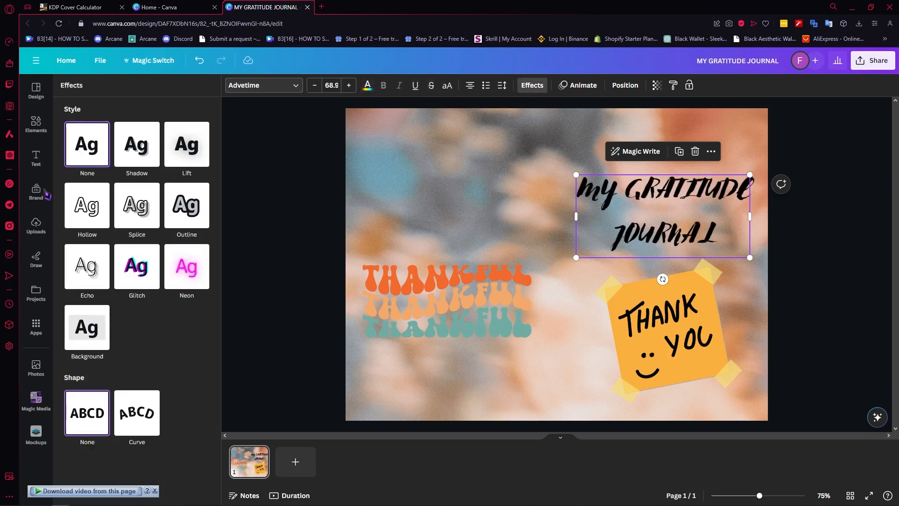
click(145, 152)
click(182, 148)
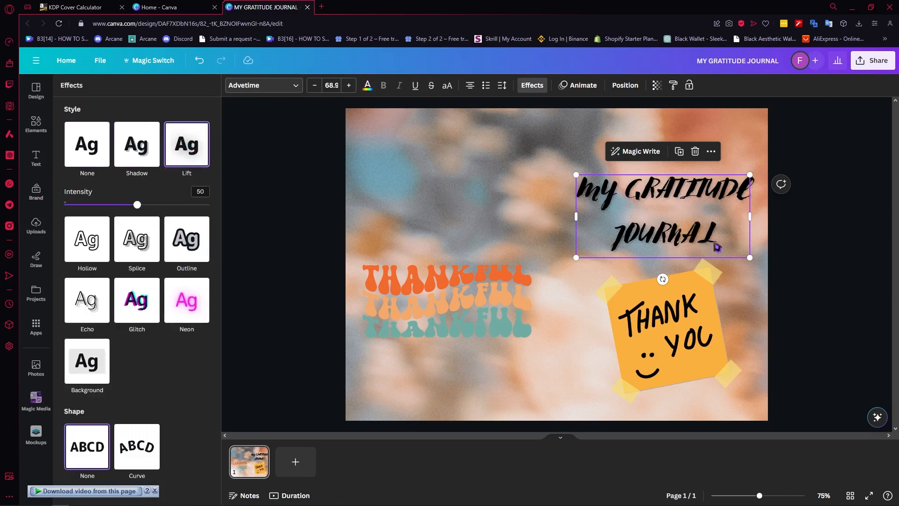
click(836, 204)
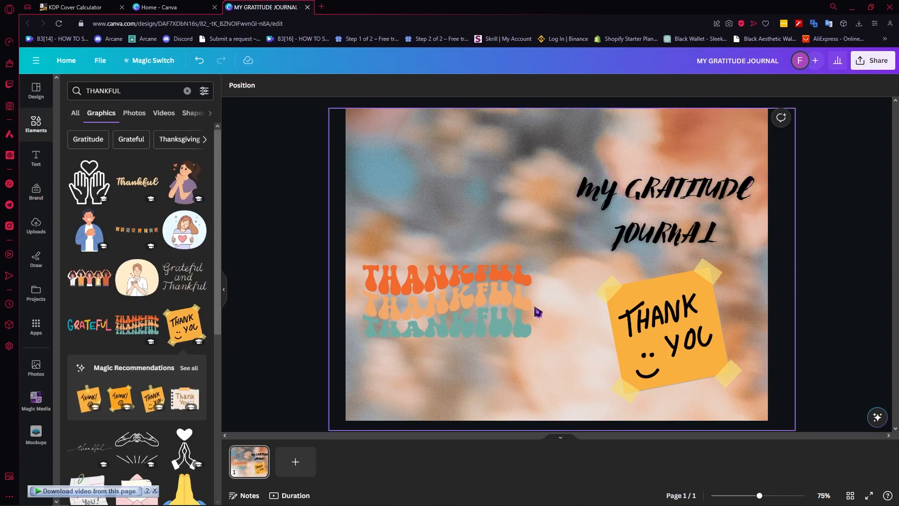
Download the finished cover as a PDF Print file with the RGB color profile.
click(865, 67)
click(736, 295)
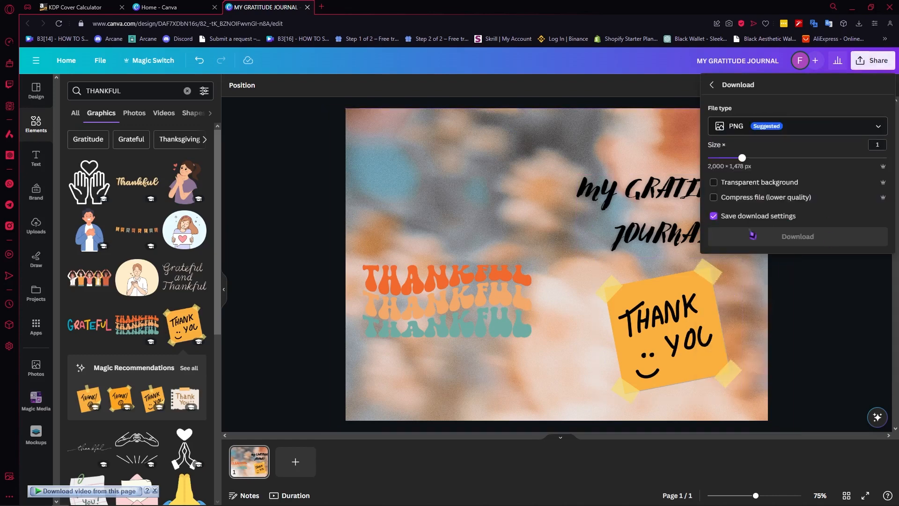
click(778, 134)
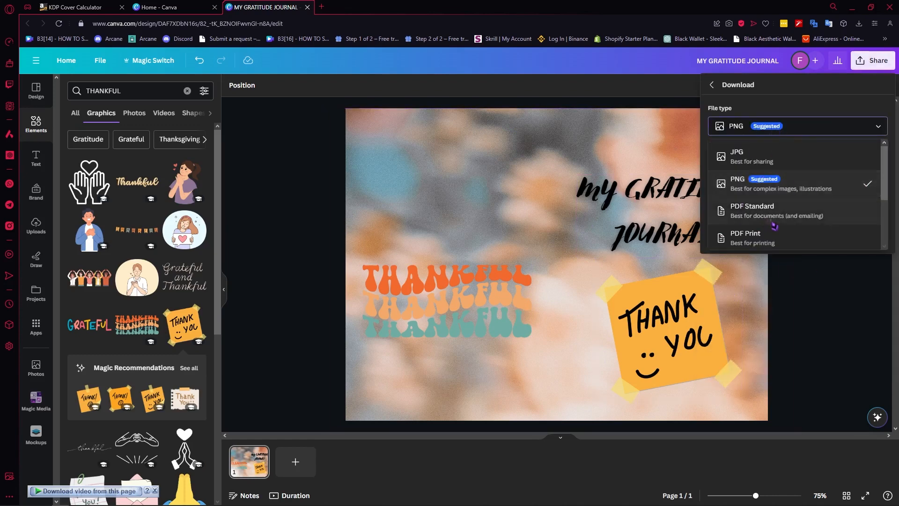
click(796, 232)
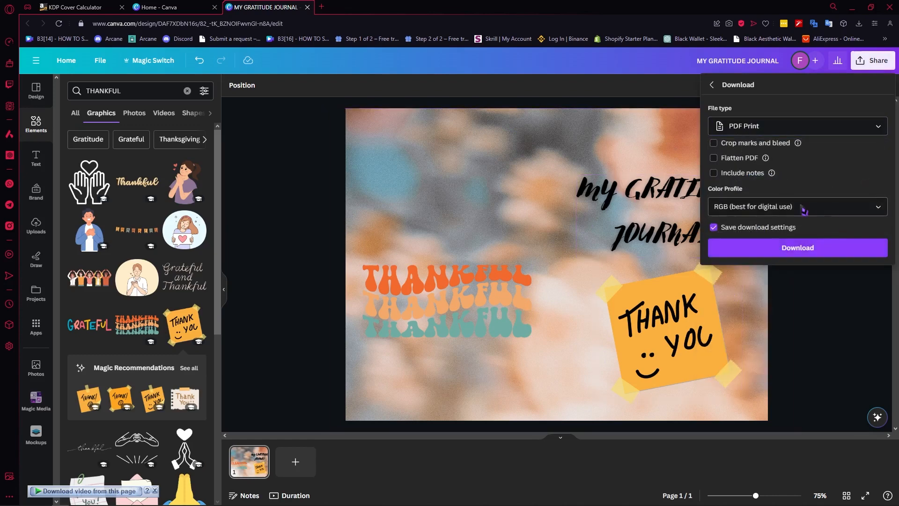
click(803, 257)
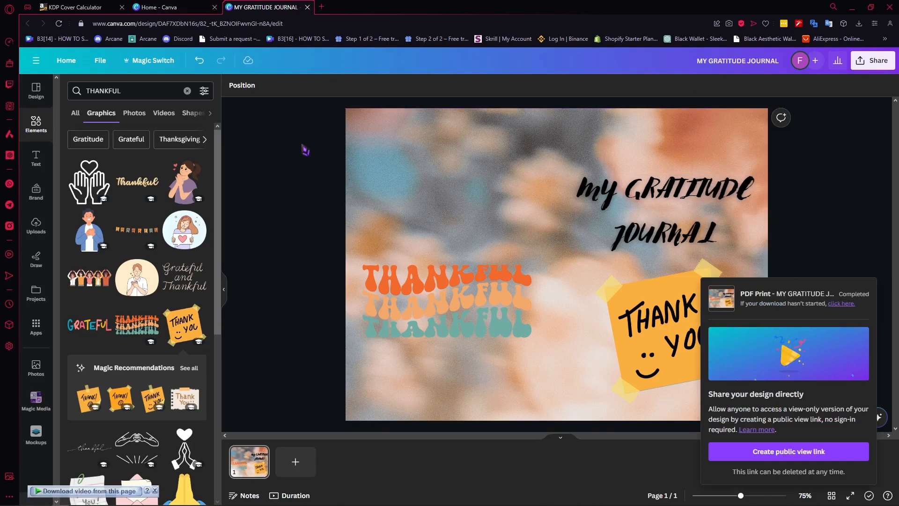
Check the interior trim size in the KDP Cover Calculator and create a new custom-size Canva design of 6 × 9 in.
click(154, 7)
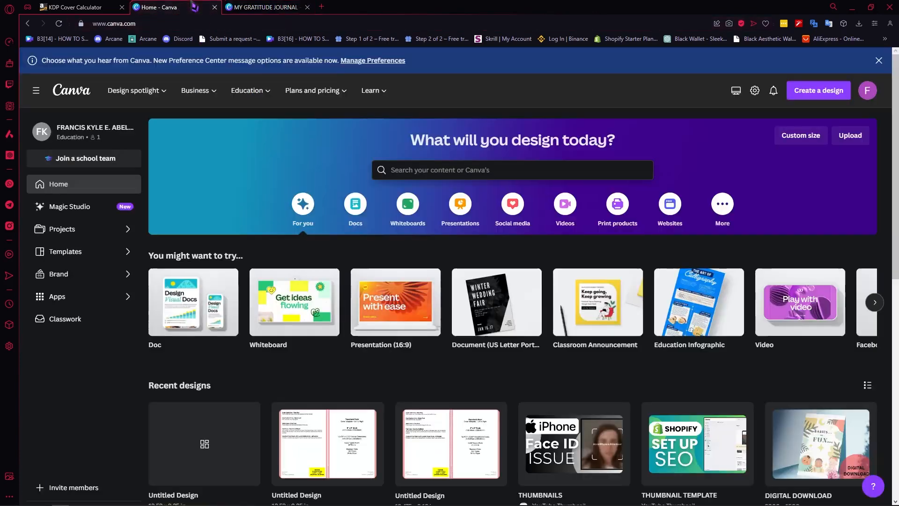
click(103, 7)
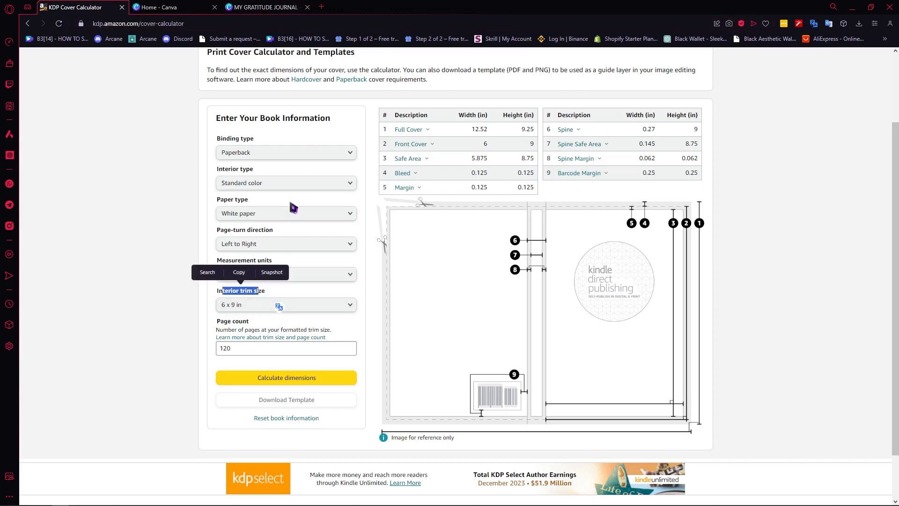
click(162, 7)
click(821, 93)
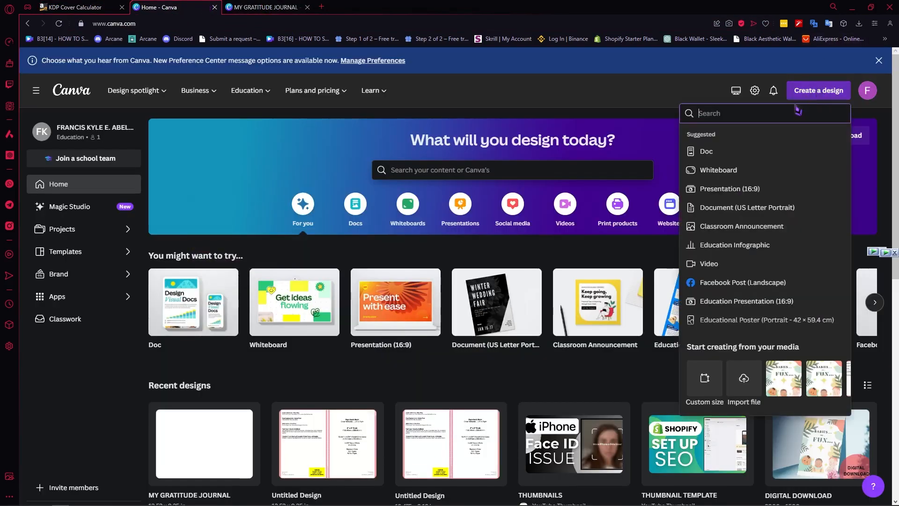
click(758, 391)
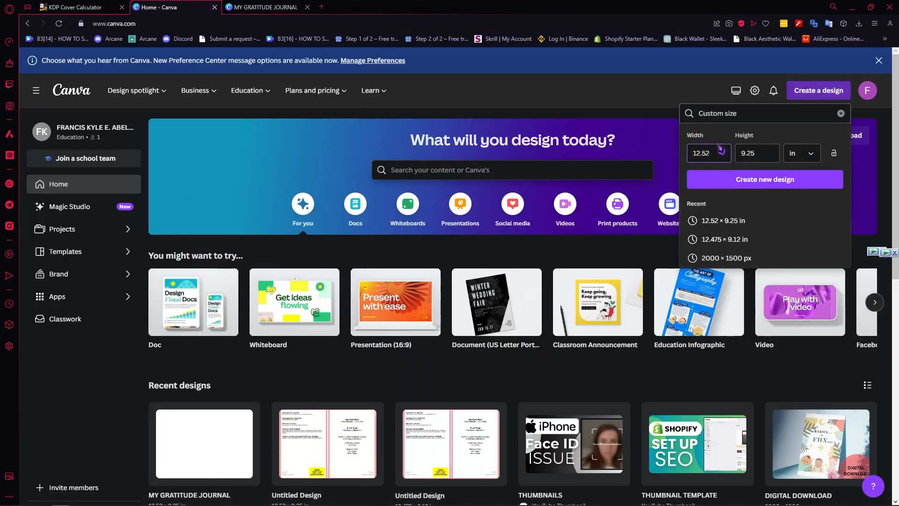
drag(721, 153, 693, 158)
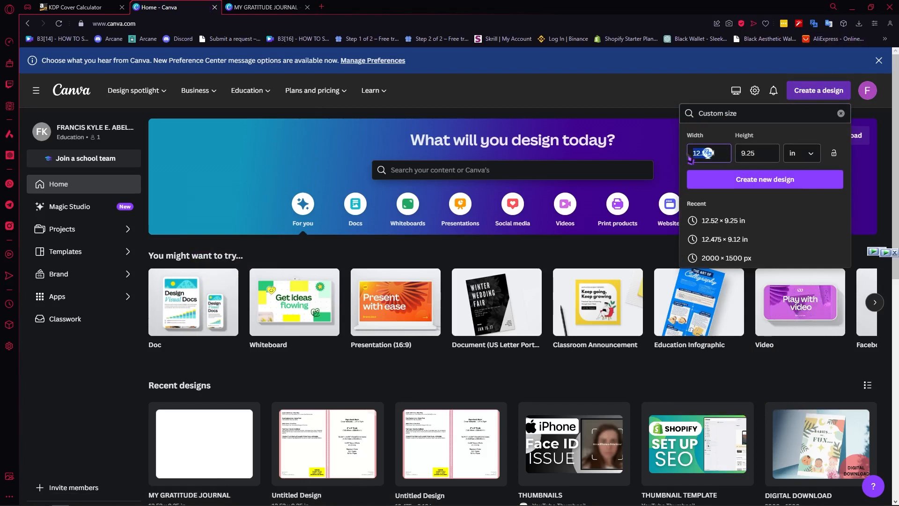
text(6)
drag(764, 158, 731, 160)
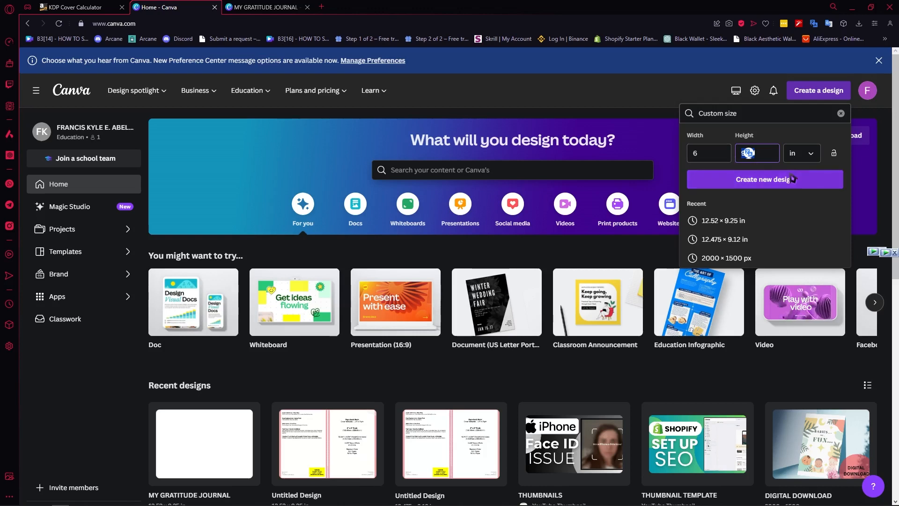
key(Right)
click(812, 221)
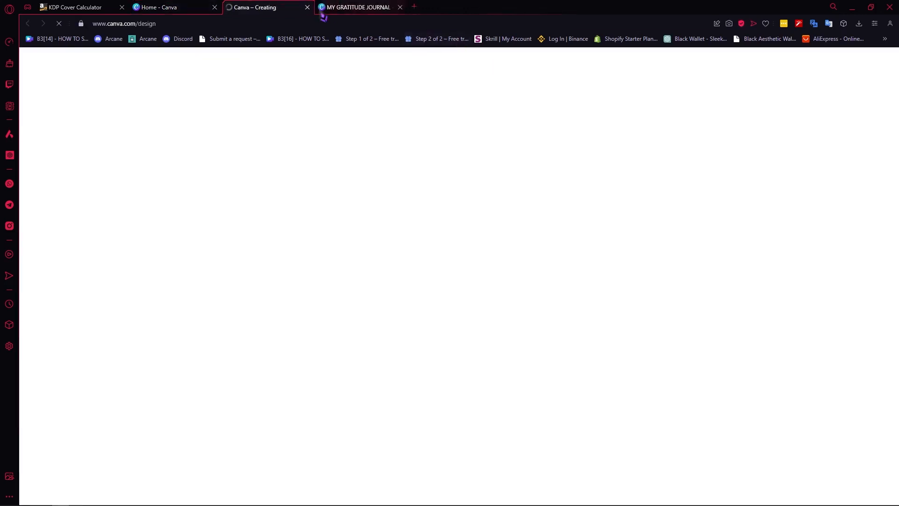
click(308, 7)
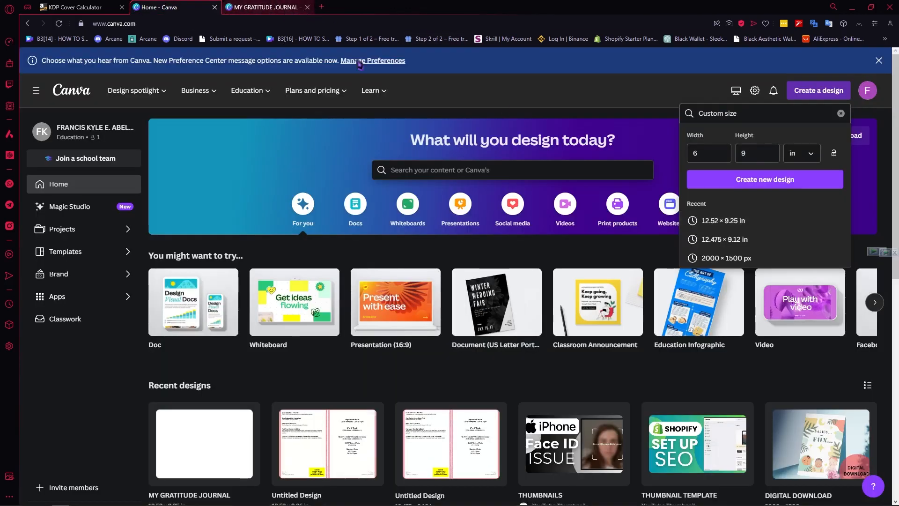
click(766, 180)
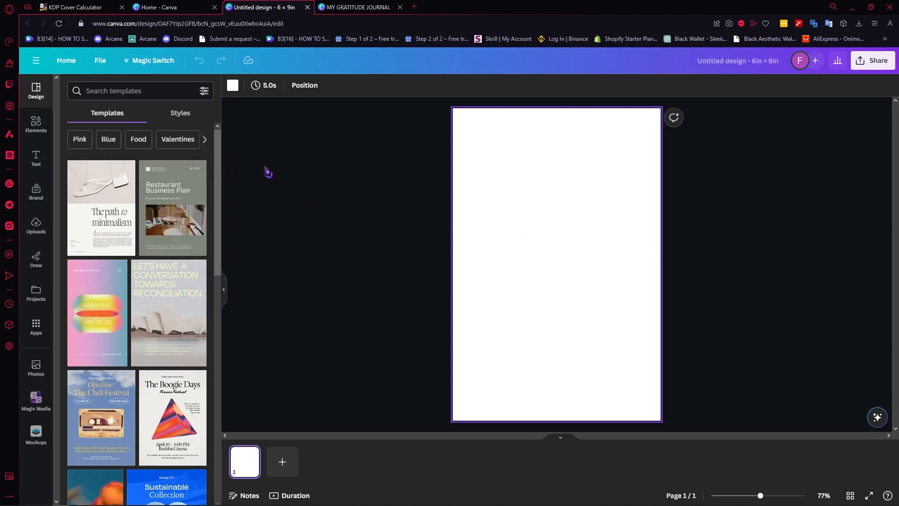
Search the design templates for JOURNAL and browse the layouts.
click(128, 97)
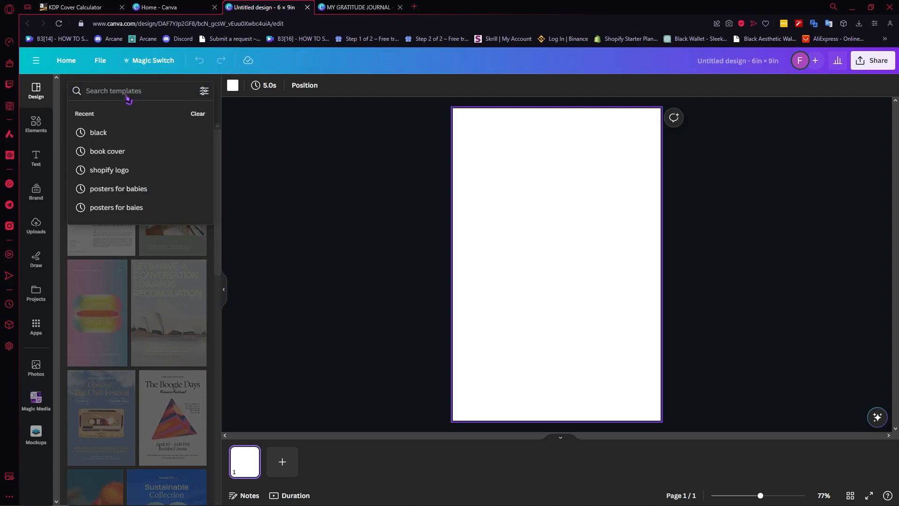
text(JOURNAL)
key(Return)
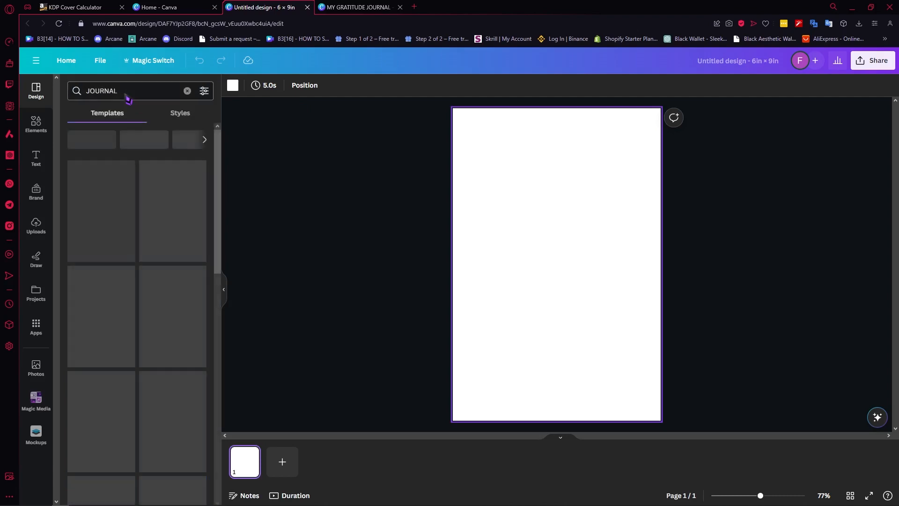
scroll(136, 202, down, 10)
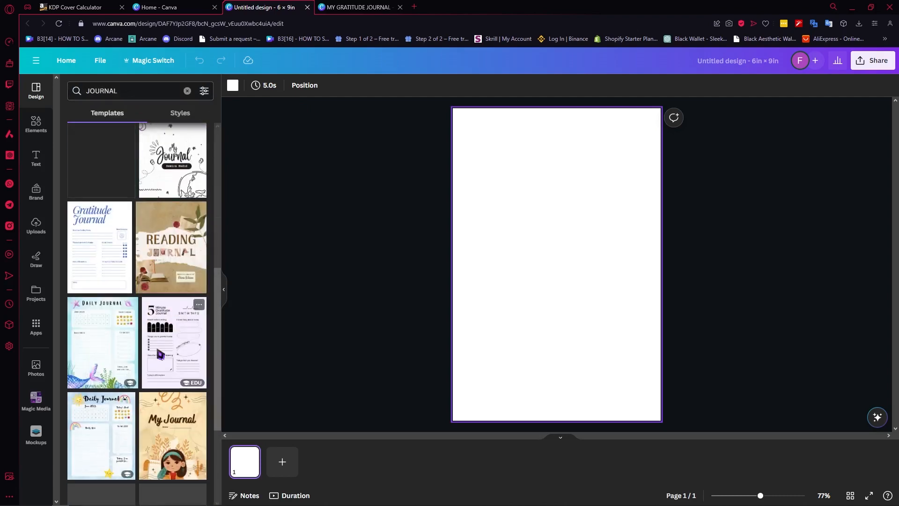
Refine the template search to "gratitude JOURNAL" and apply the Cream Minimalist Gratitude Journal Planner template to the page.
click(89, 92)
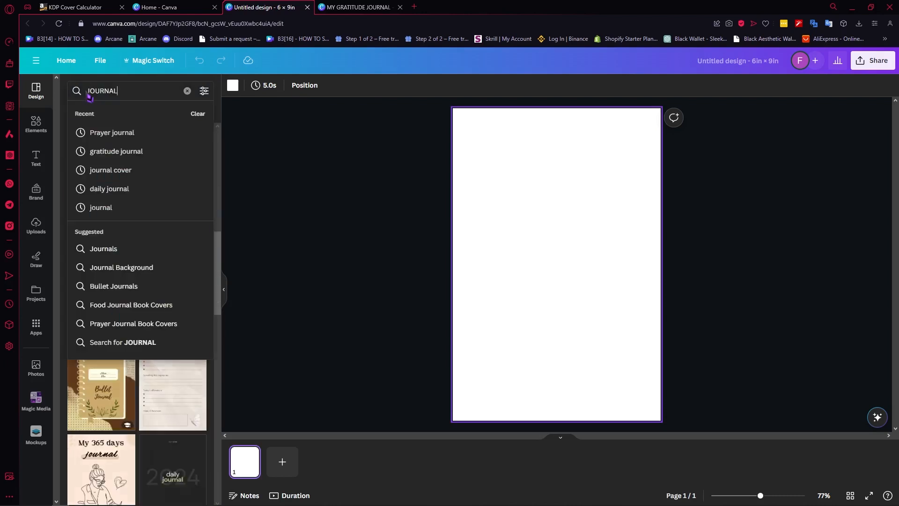
text(g)
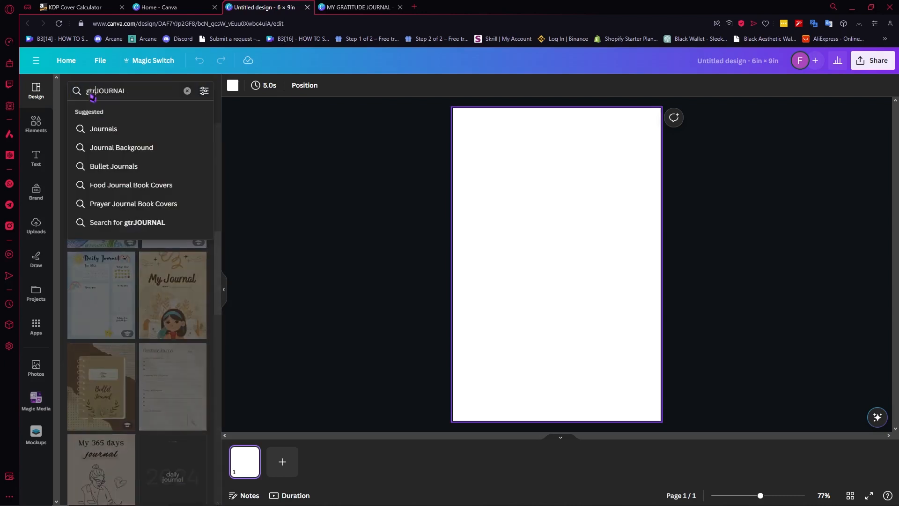
text(ratitude)
key(Return)
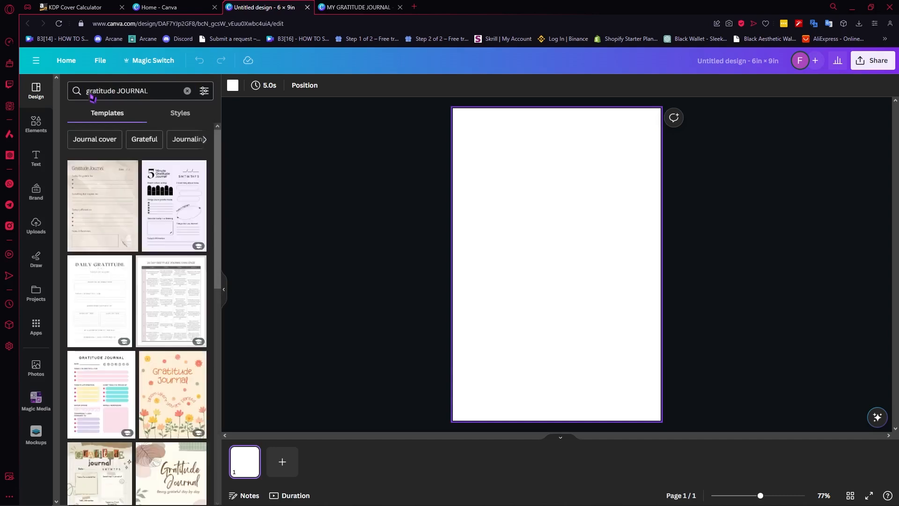
scroll(108, 267, down, 5)
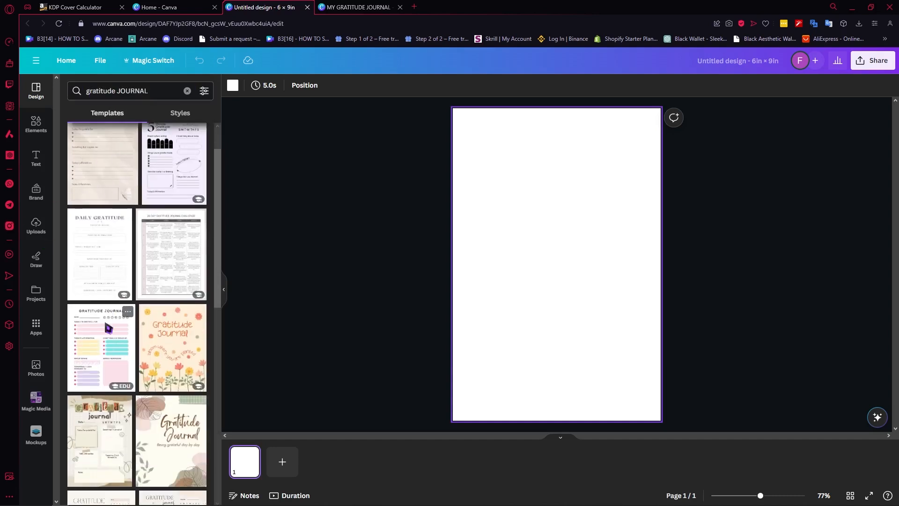
scroll(143, 293, down, 4)
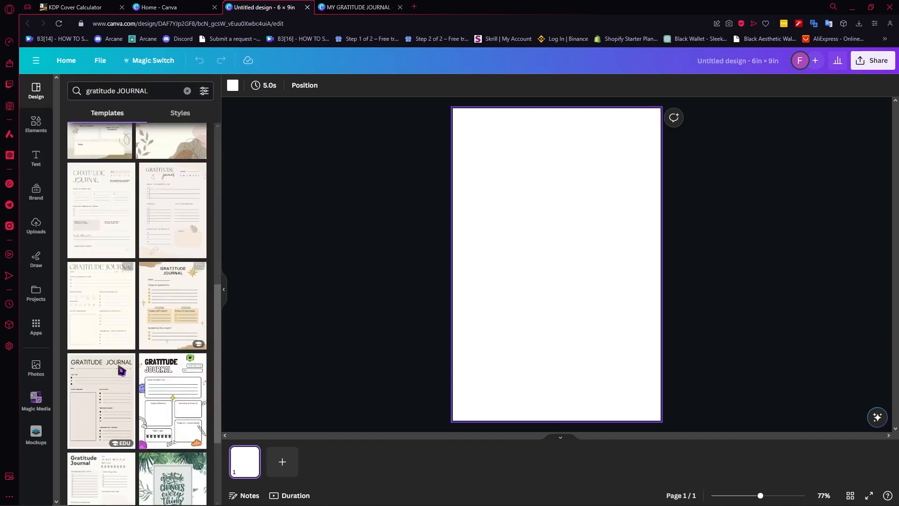
click(91, 383)
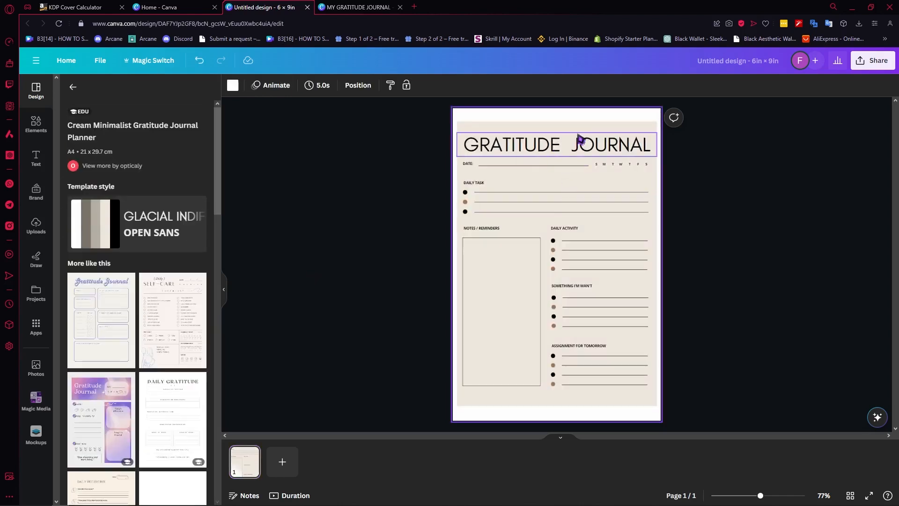
Reposition and enlarge the planner template's beige background to fill the page, and switch back to the MY GRATITUDE JOURNAL cover design.
click(480, 139)
mouse_move(457, 121)
mouse_down()
mouse_move(448, 104)
mouse_move(462, 110)
mouse_up()
drag(505, 128, 486, 127)
drag(635, 405, 673, 426)
key(ctrl+Tab)
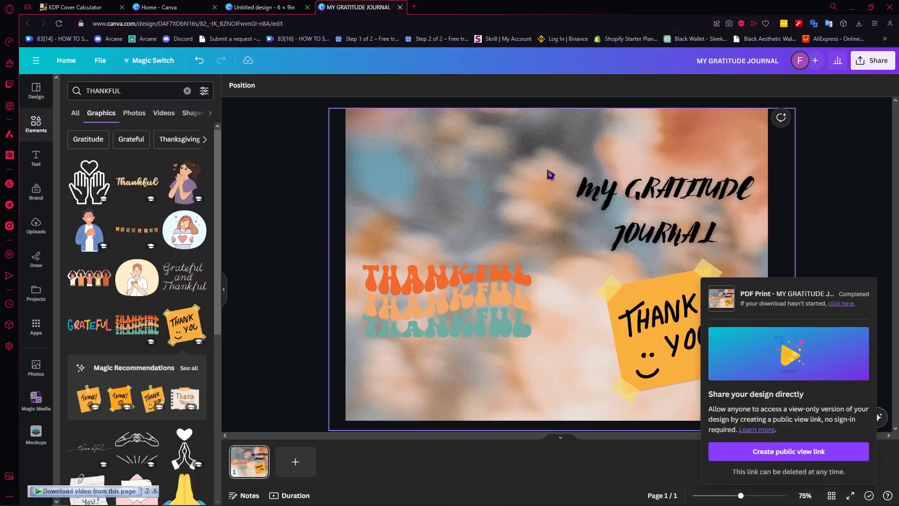
Return to the 6 × 9 in interior design, search the elements for "aesthetic background" and show all photo results.
key(ctrl+shift+Tab)
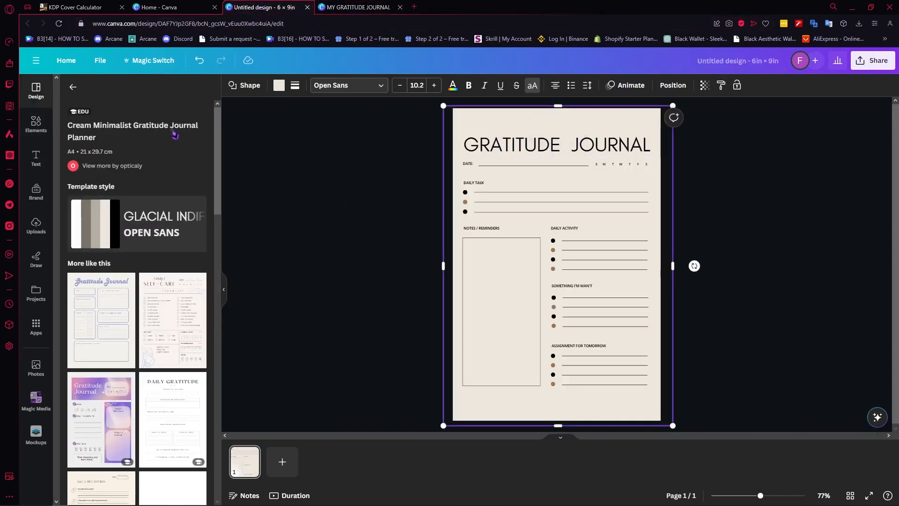
click(42, 125)
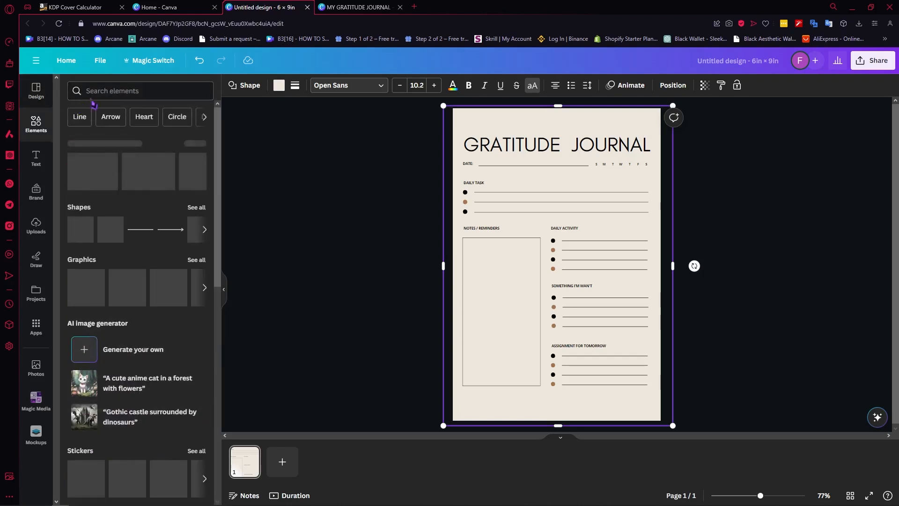
text(aestheti)
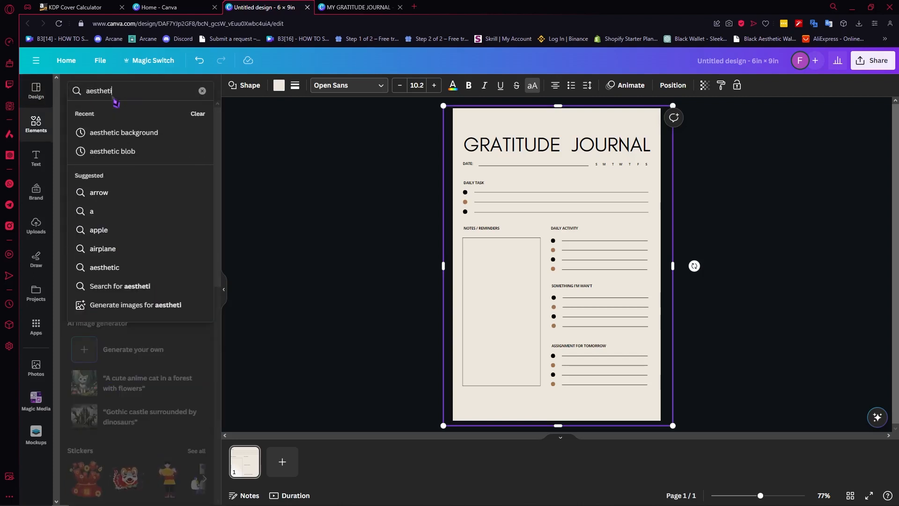
text(c background)
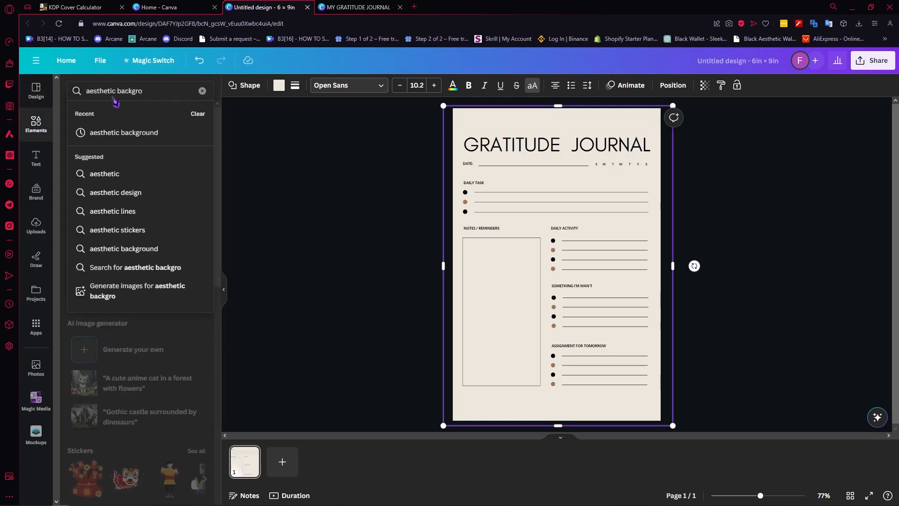
key(Return)
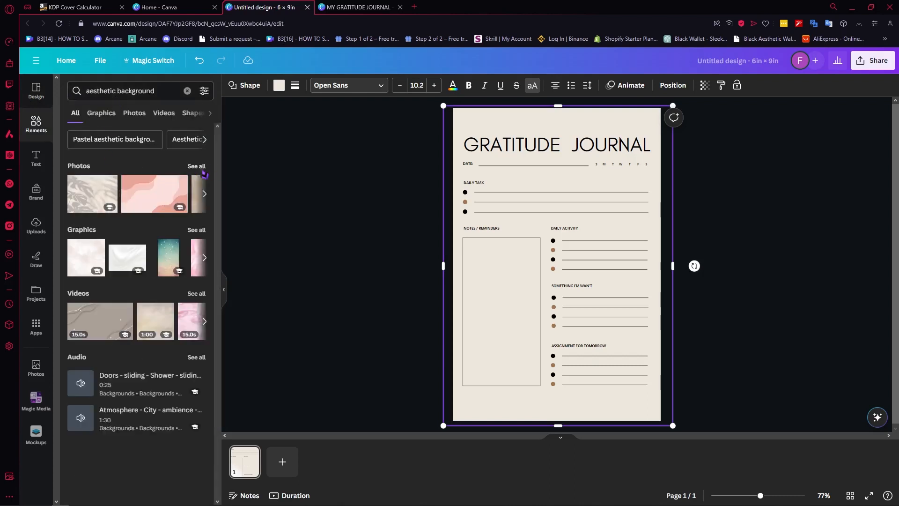
click(197, 166)
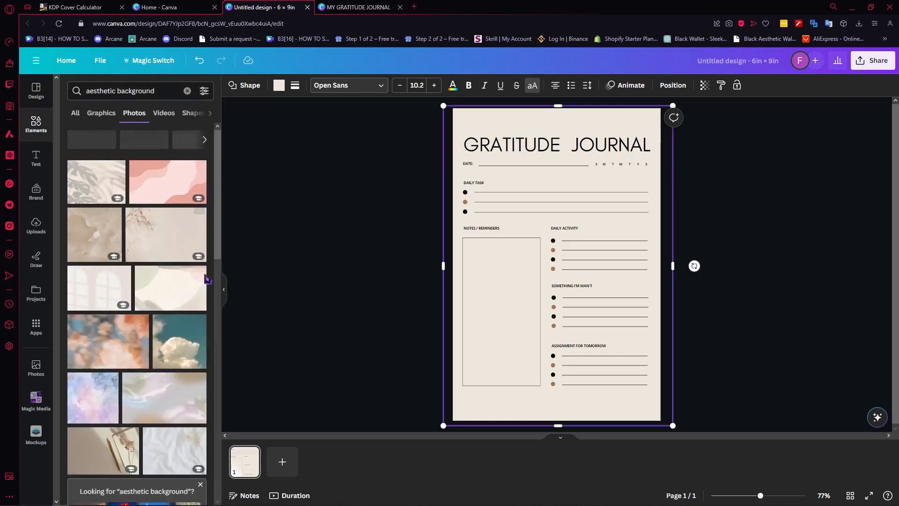
Delete the planner's beige background and add the pink abstract wave photo to the page.
key(Delete)
scroll(160, 304, down, 3)
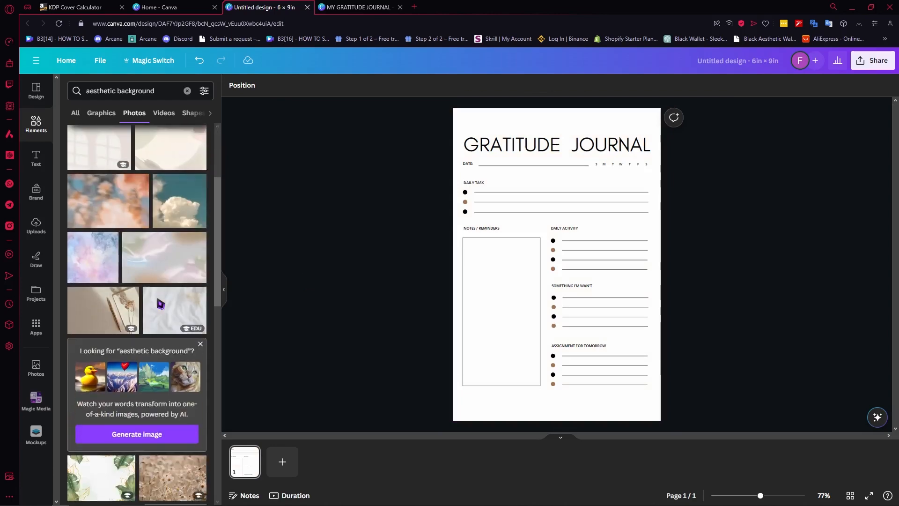
scroll(161, 304, up, 5)
click(185, 194)
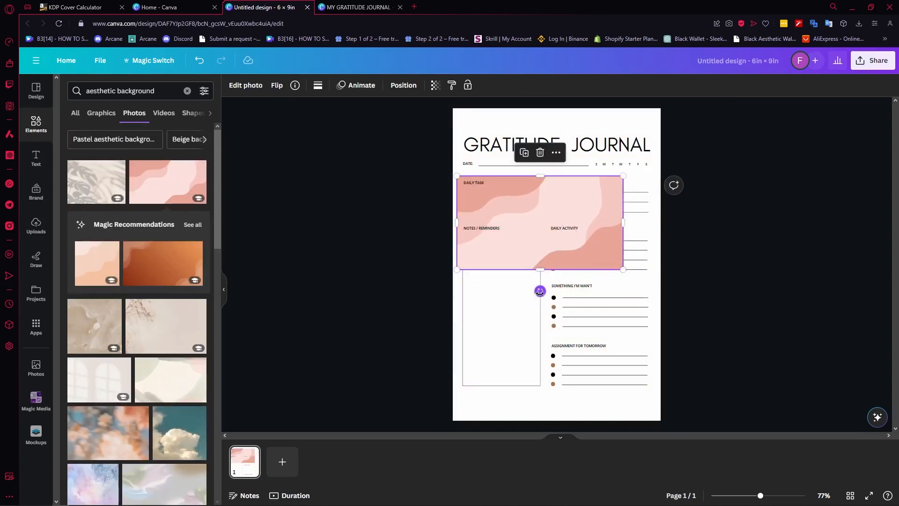
Rotate the pink wave photo to portrait orientation and enlarge it until it covers the whole page.
drag(540, 291, 659, 242)
drag(493, 139, 307, 96)
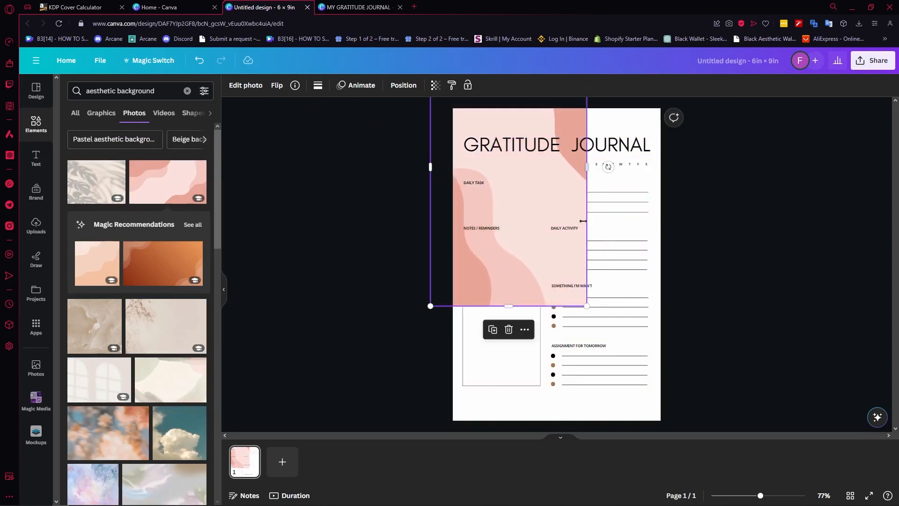
drag(563, 217, 647, 352)
drag(511, 157, 368, 107)
drag(594, 176, 588, 180)
drag(662, 246, 670, 244)
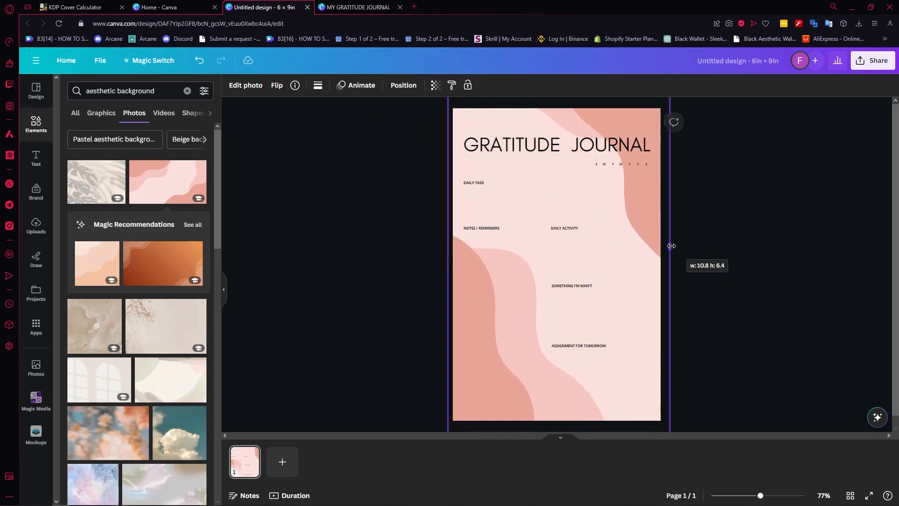
Send the pink wave photo to the back, behind all the planner text, lines and bullets.
right_click(583, 190)
mouse_move(627, 305)
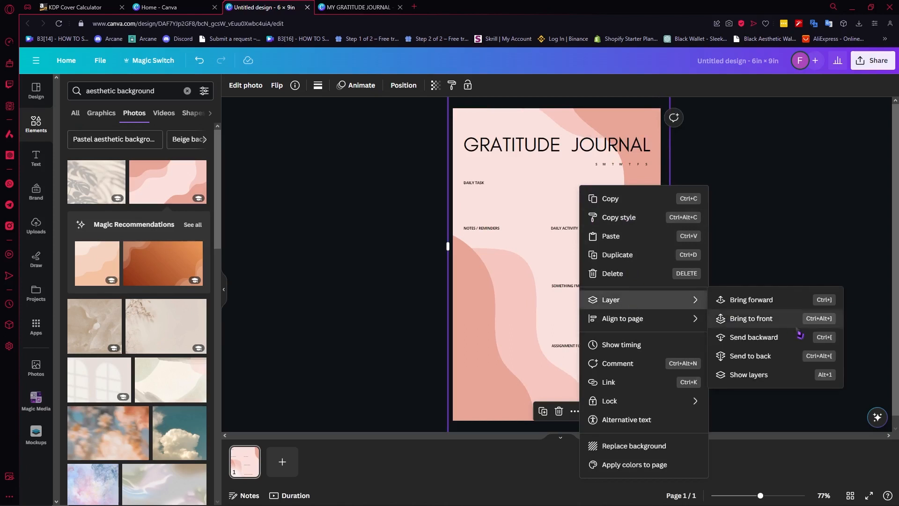
click(781, 355)
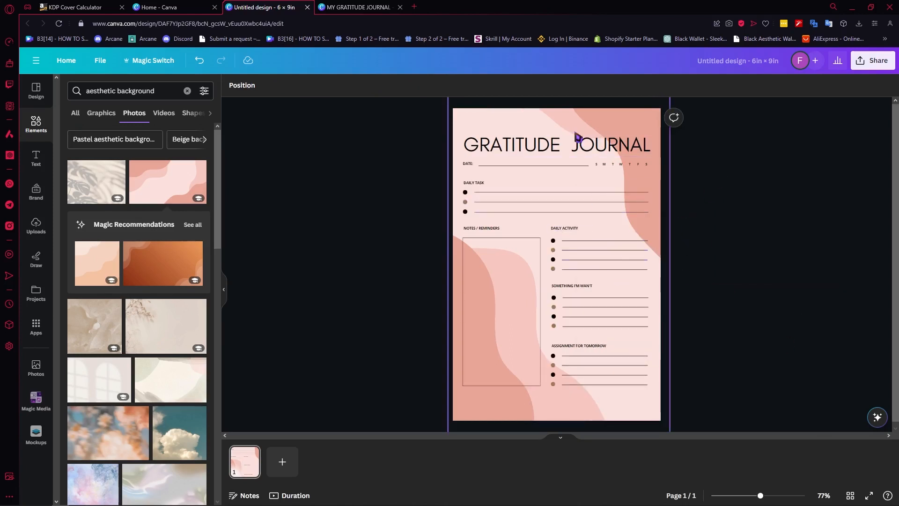
Try moving and reshaping the ruled lines under DAILY TASK, undoing each edit.
click(554, 213)
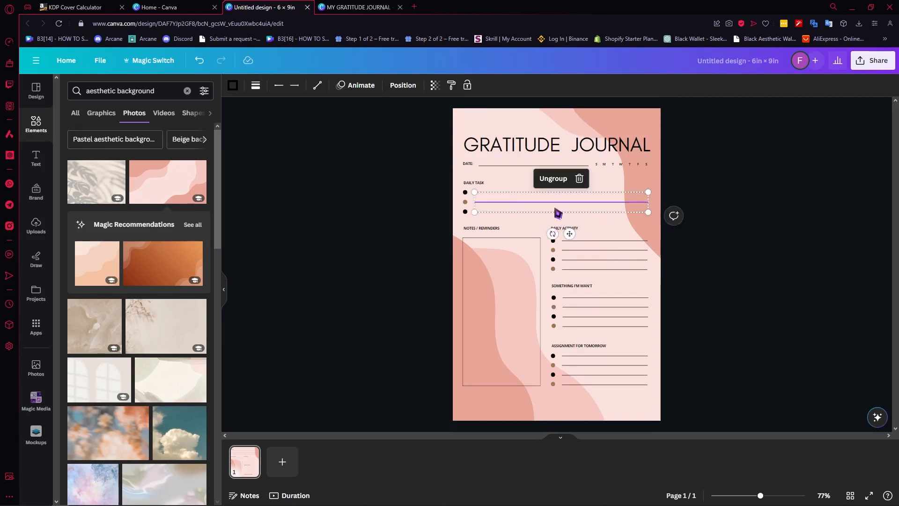
click(623, 261)
click(516, 209)
drag(516, 209, 522, 191)
key(ctrl+z)
click(752, 165)
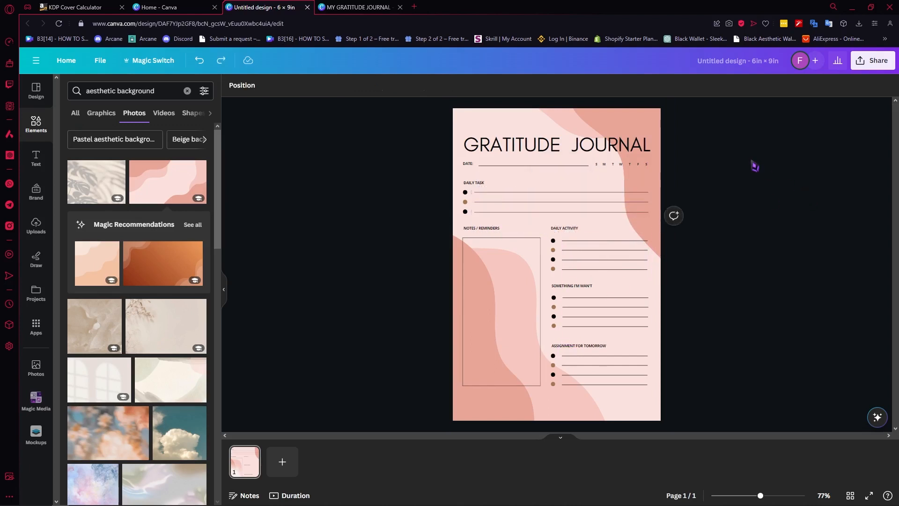
click(491, 204)
drag(474, 192, 541, 196)
key(ctrl+z)
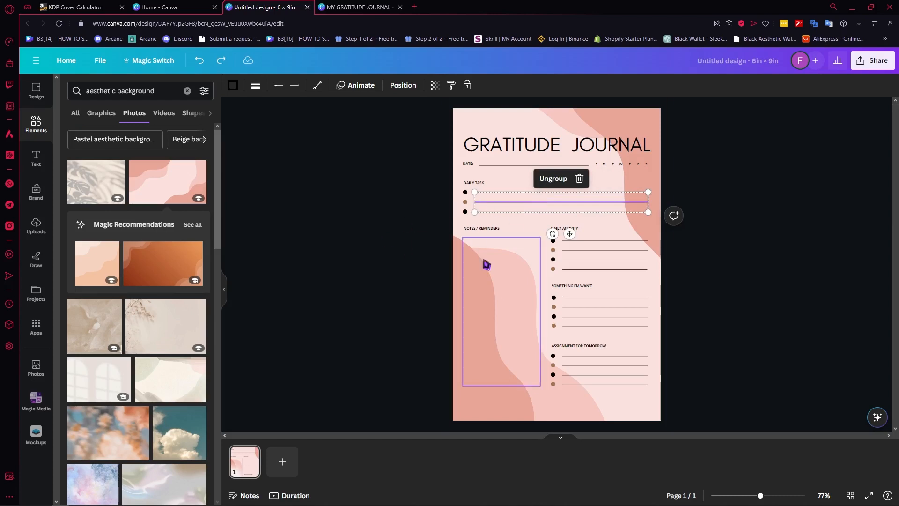
Search the design templates for "lines" and apply the Weekend Recount Handwriting Lines template to the page.
click(40, 97)
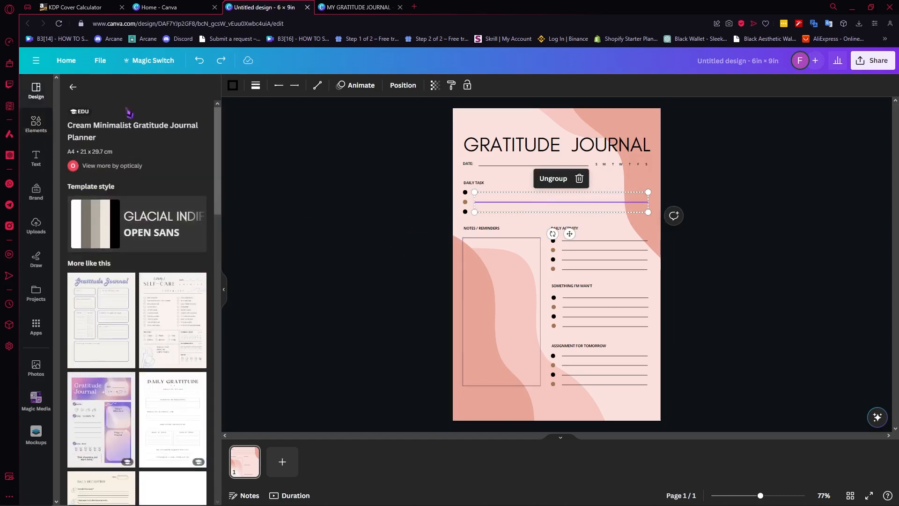
click(73, 87)
click(151, 93)
drag(153, 97, 90, 92)
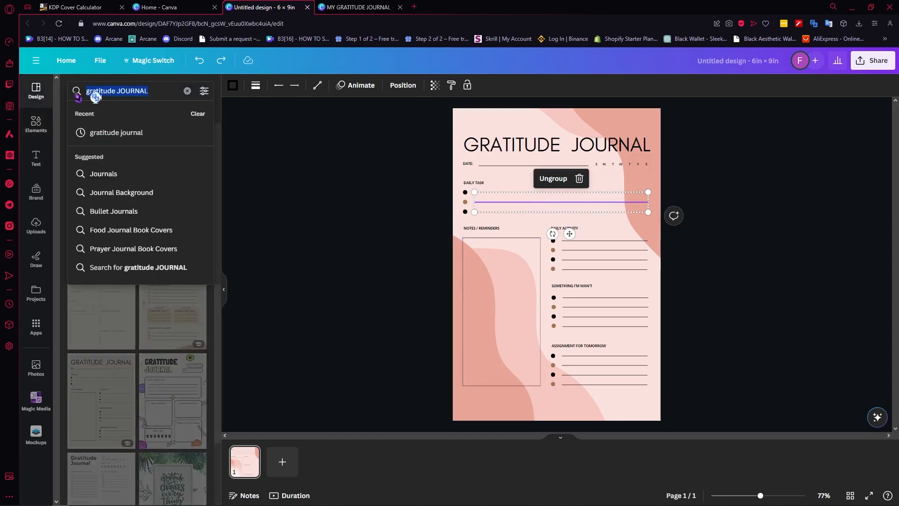
text(lines)
key(Return)
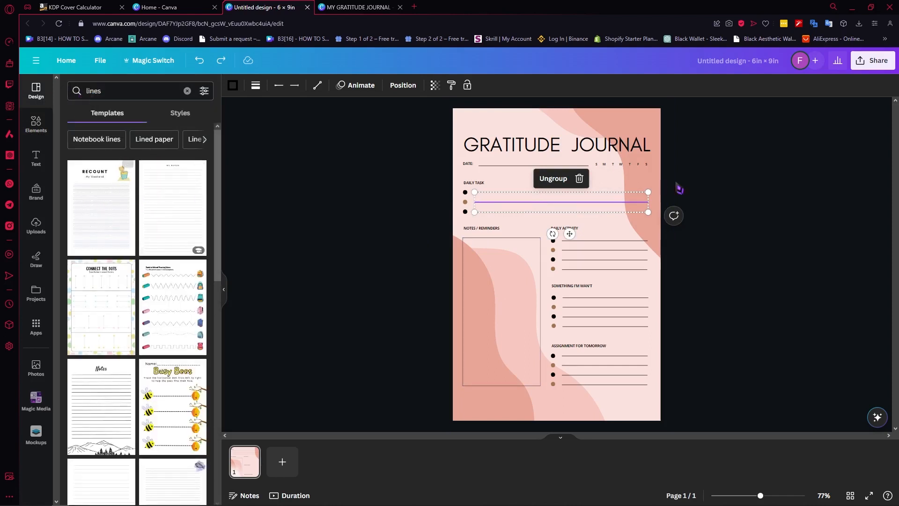
click(101, 211)
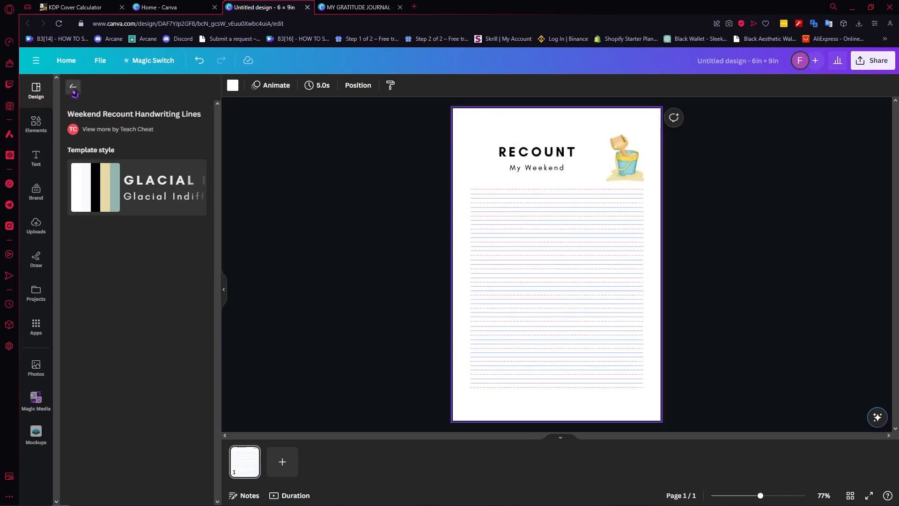
Look at the pages of the Minimalist Journal Notes Pages Planner template, and return to the template results.
click(72, 87)
click(174, 206)
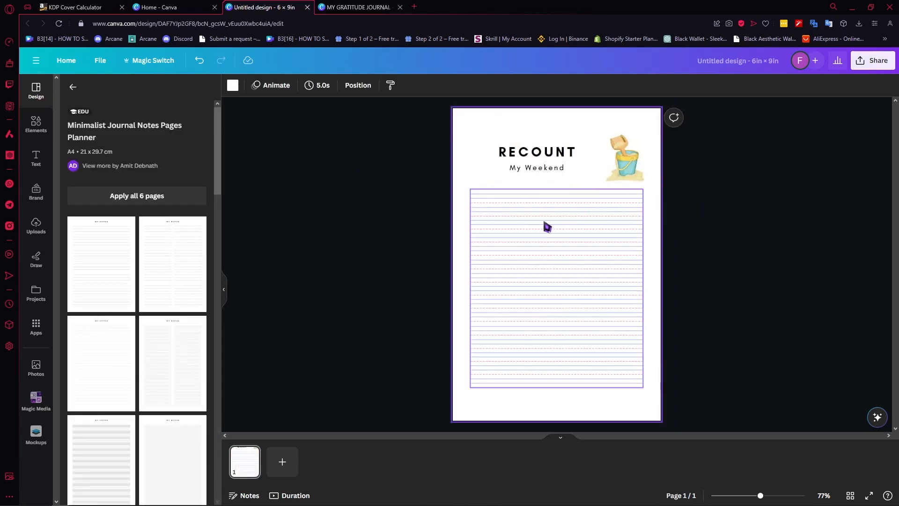
click(635, 235)
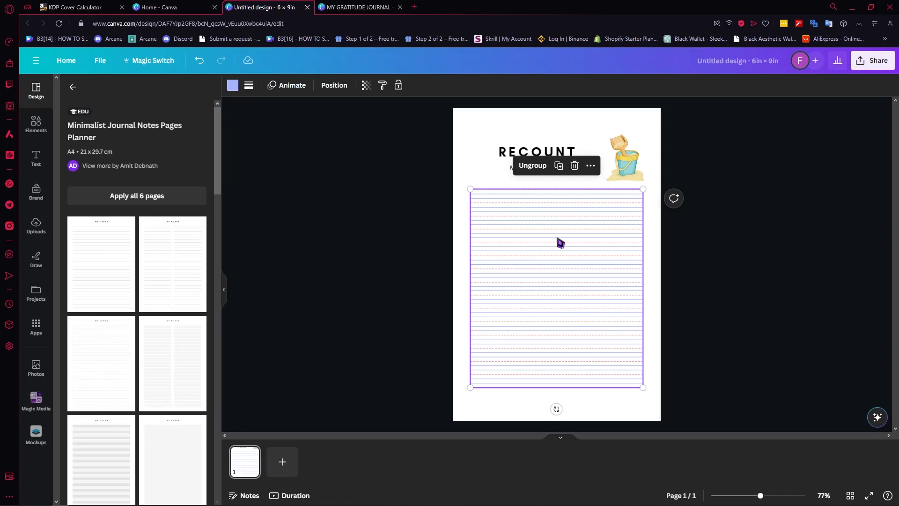
click(80, 88)
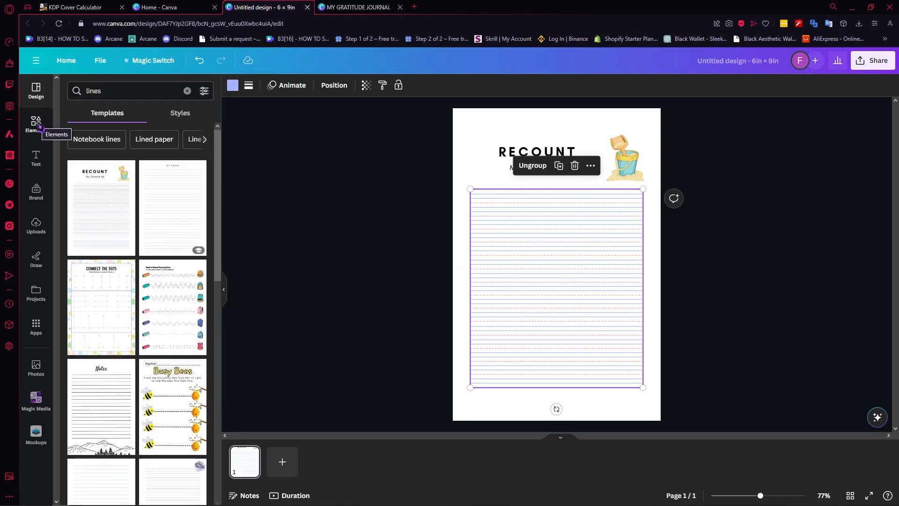
Add a second page and apply the Simple A4 Lined Paper template to it from the "lines" results.
click(282, 462)
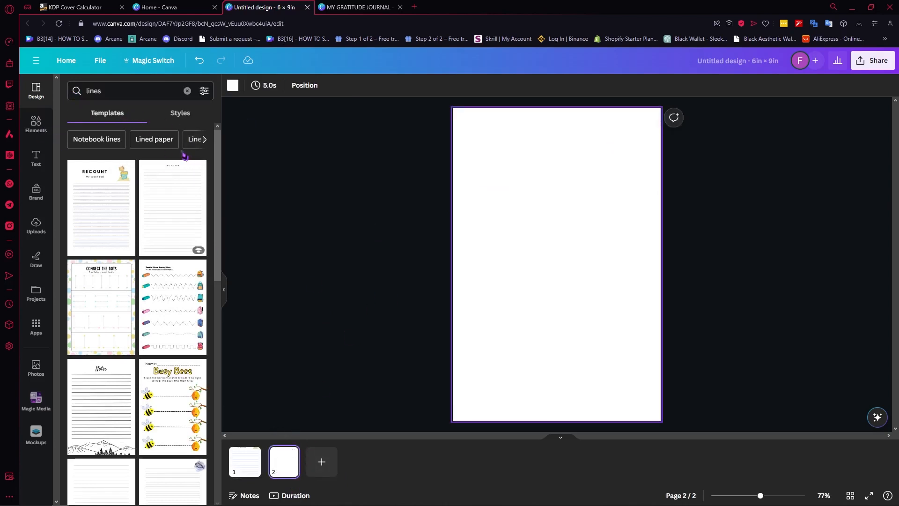
click(116, 92)
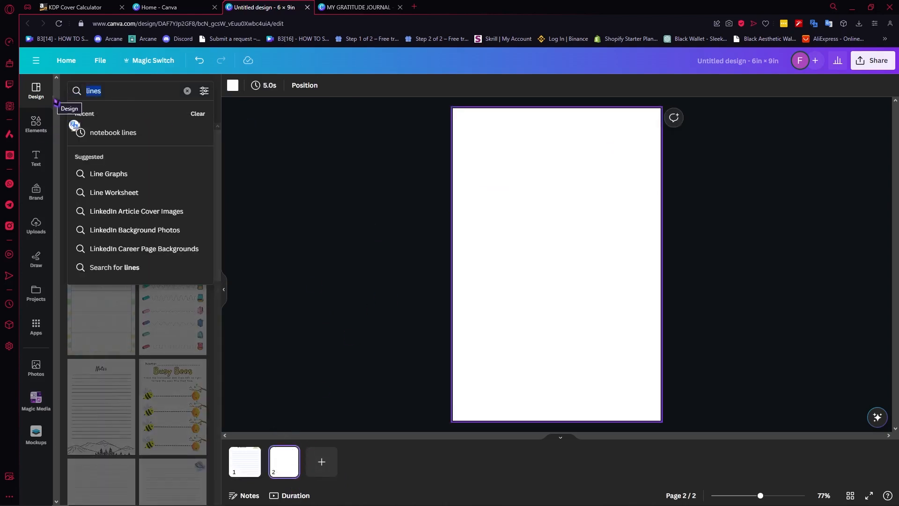
text(lines)
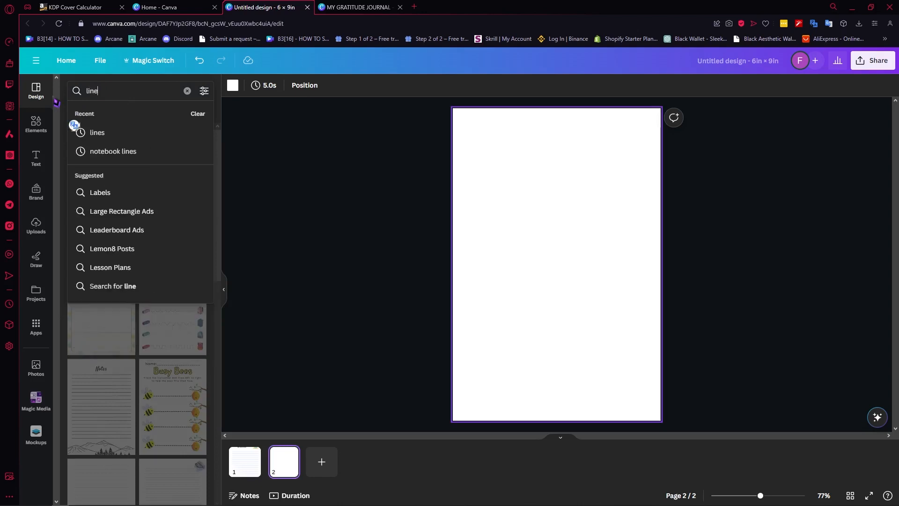
key(Return)
scroll(122, 328, down, 2)
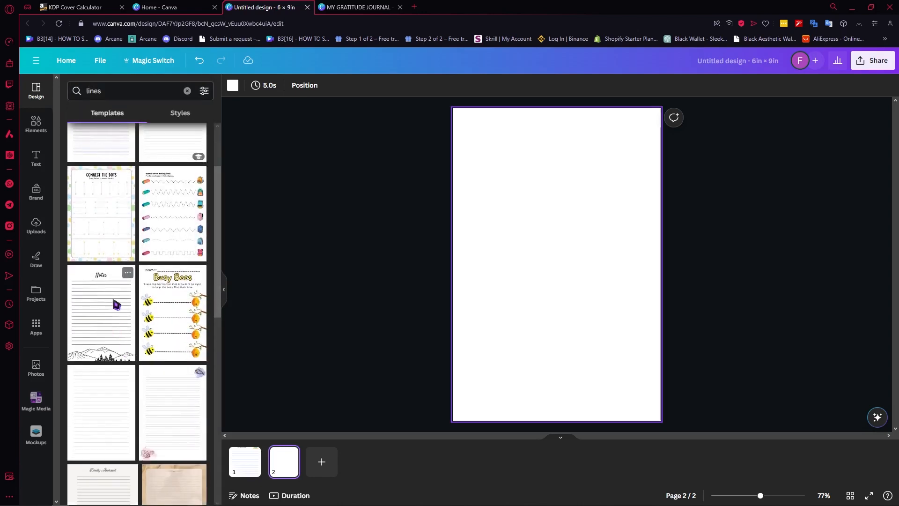
click(113, 312)
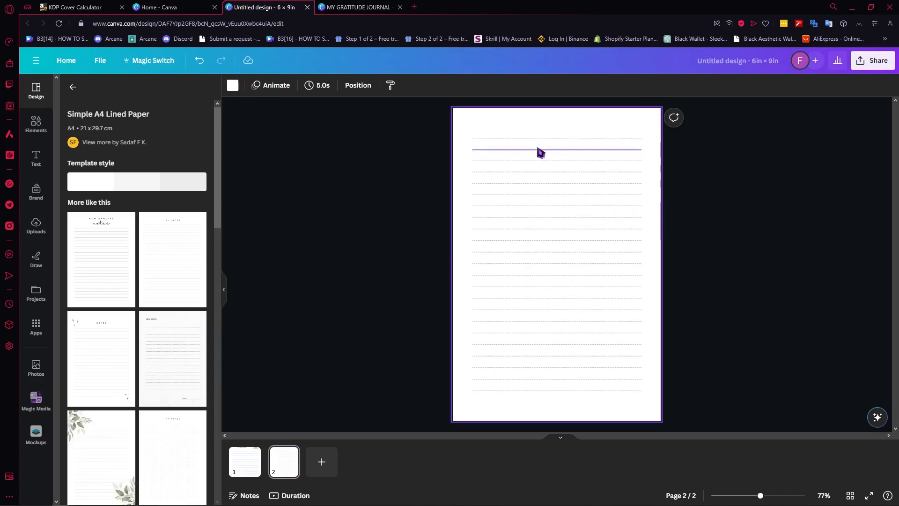
Shorten the top two lines on page 2 to the right-hand part of the page and remove the third and fourth lines.
click(537, 153)
drag(538, 153, 516, 234)
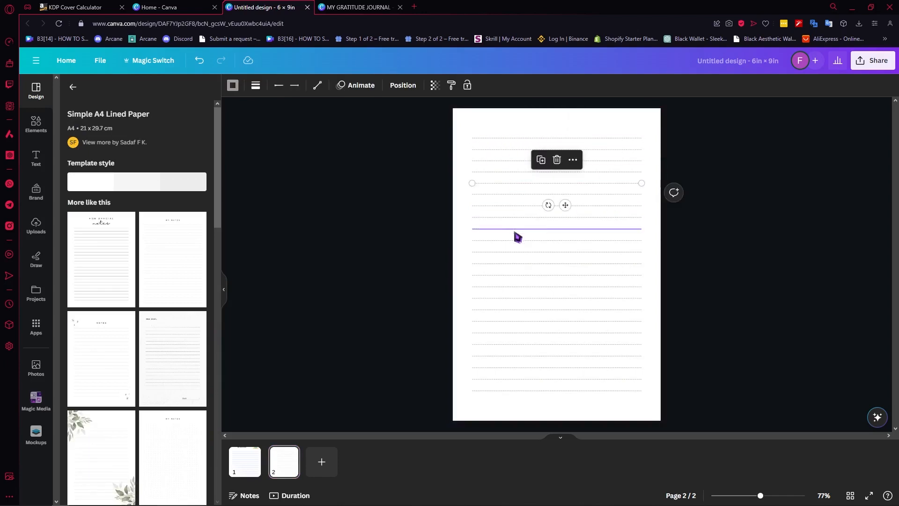
click(473, 135)
drag(473, 136, 572, 138)
click(493, 157)
drag(471, 149, 571, 150)
click(474, 161)
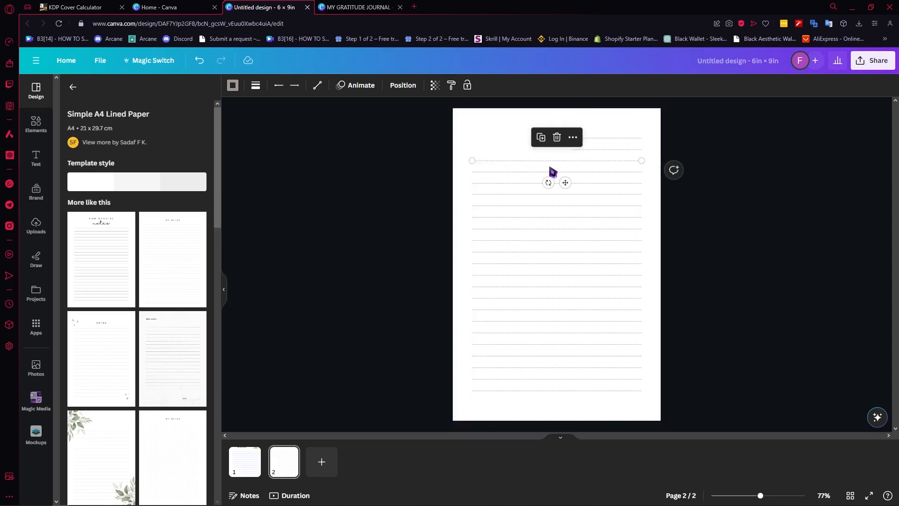
drag(551, 169, 596, 151)
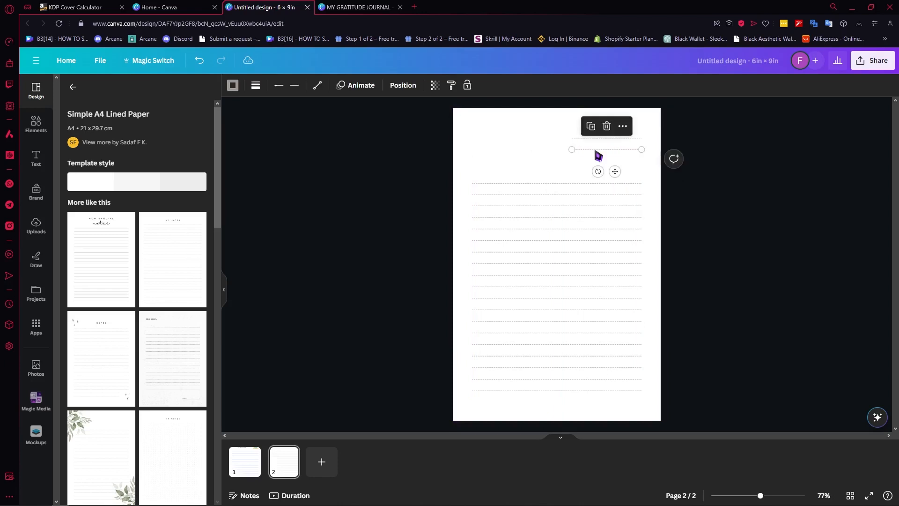
Duplicate the two short lines together and align the copies directly beneath them, continuing the line spacing.
click(593, 138)
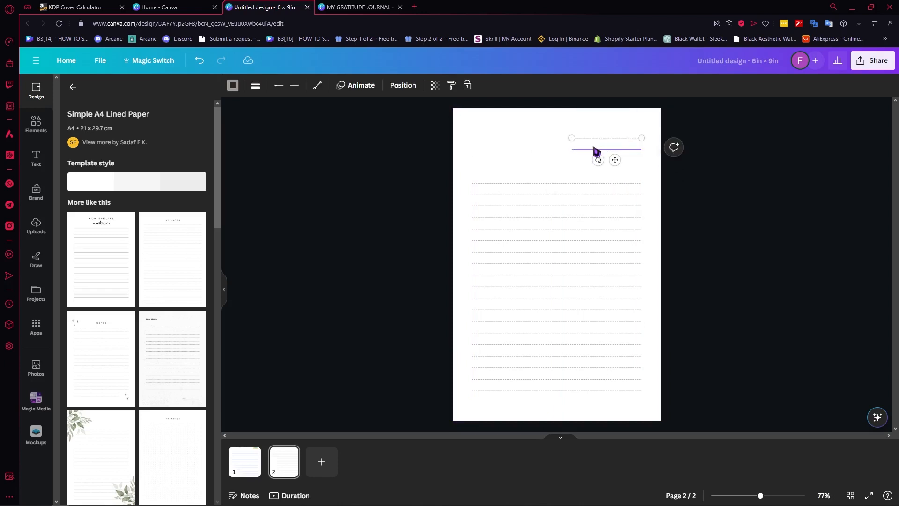
shift+click(593, 150)
key(ctrl+d)
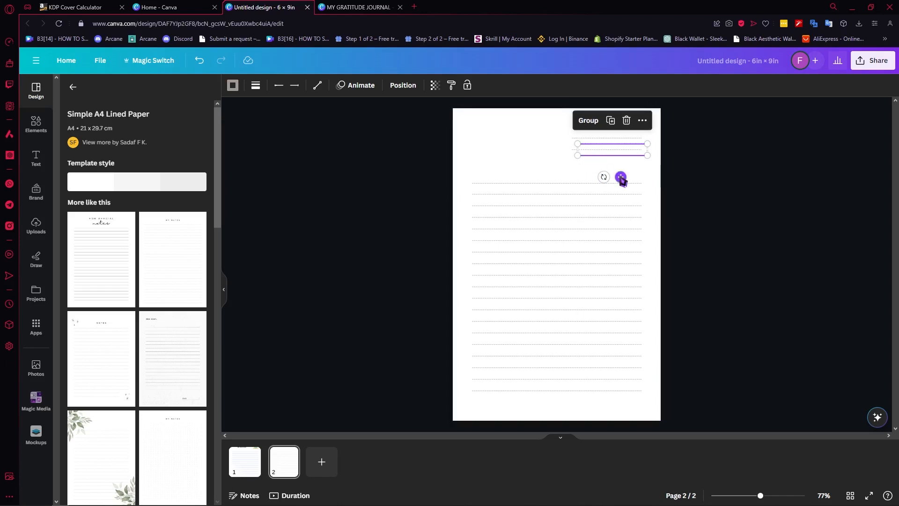
drag(621, 177, 618, 197)
click(513, 163)
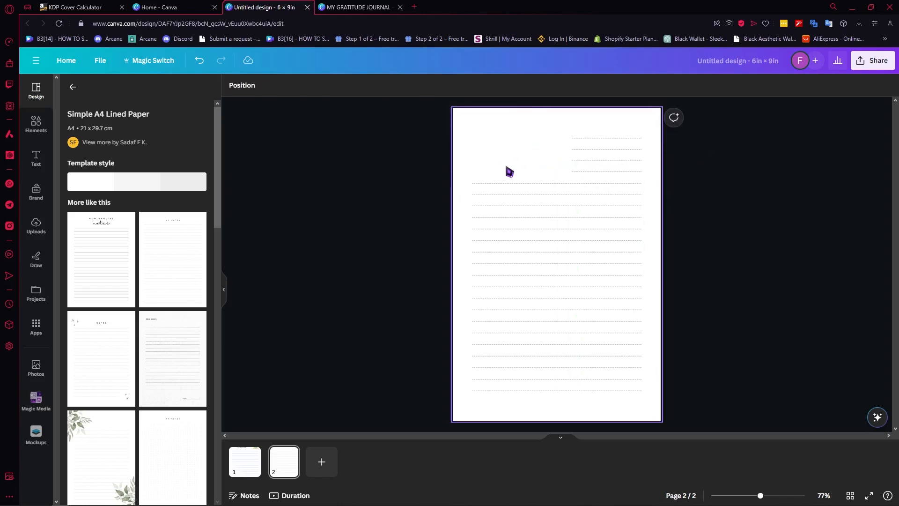
Find the beige quote box among the "box" photo elements, add it to page 2, and shrink it into the gap beside the four short lines.
click(36, 124)
click(154, 97)
drag(155, 97, 76, 98)
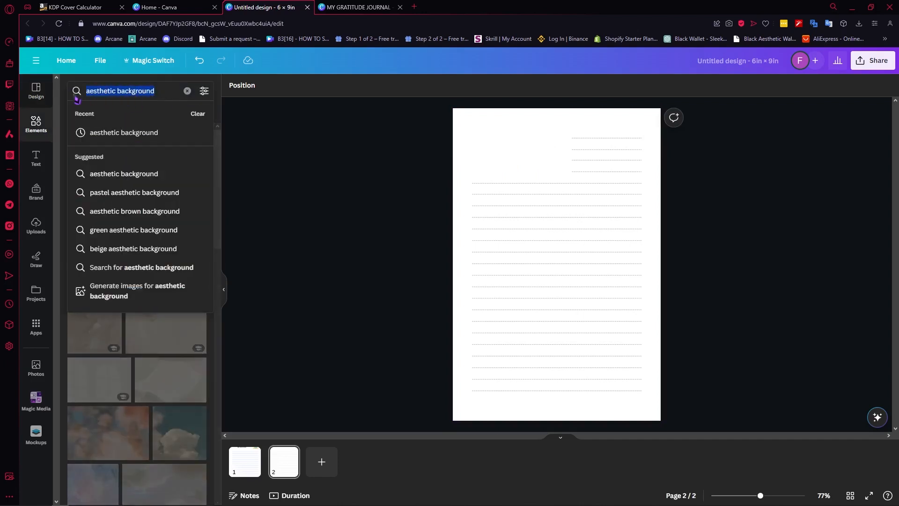
text(box)
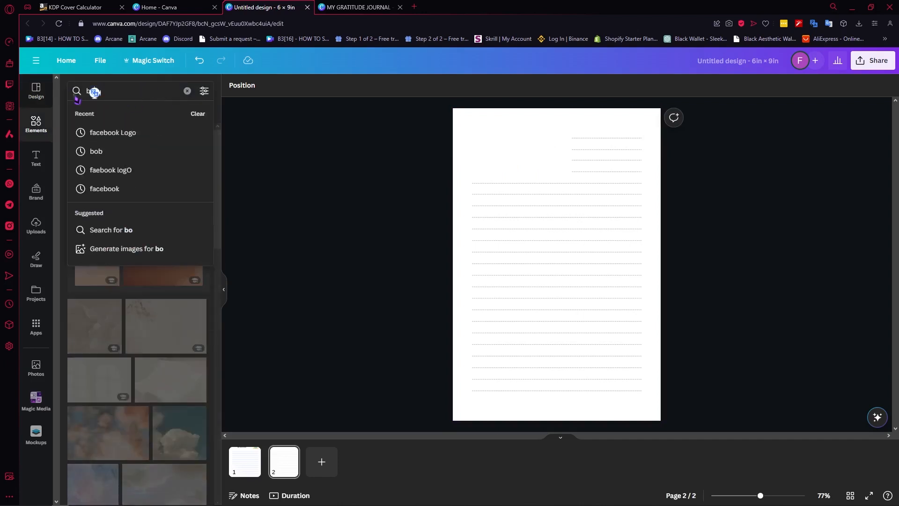
key(Return)
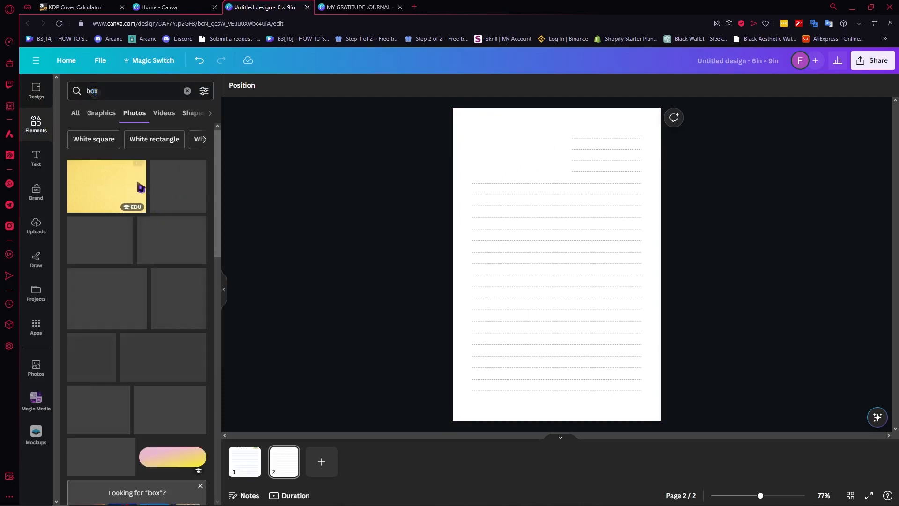
scroll(185, 227, down, 1)
scroll(185, 227, down, 1)
scroll(186, 226, up, 1)
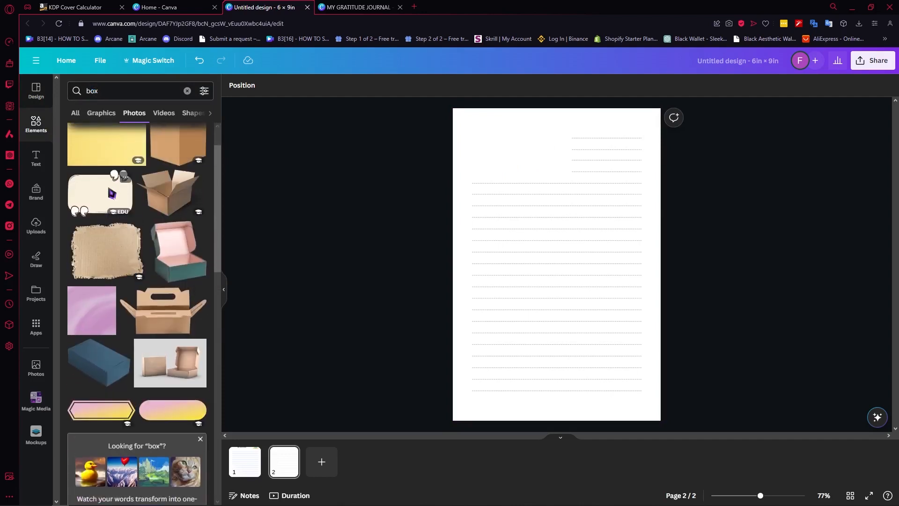
click(116, 190)
drag(619, 108, 528, 177)
drag(497, 224, 515, 173)
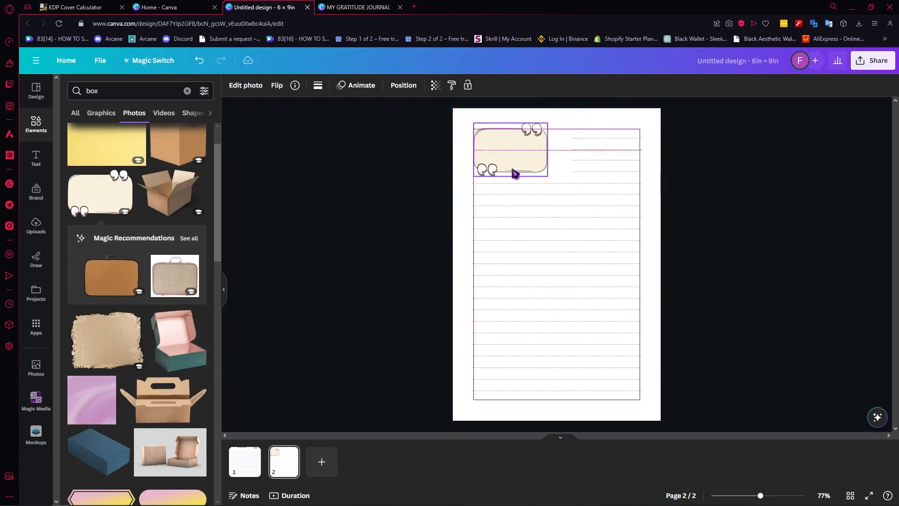
click(726, 181)
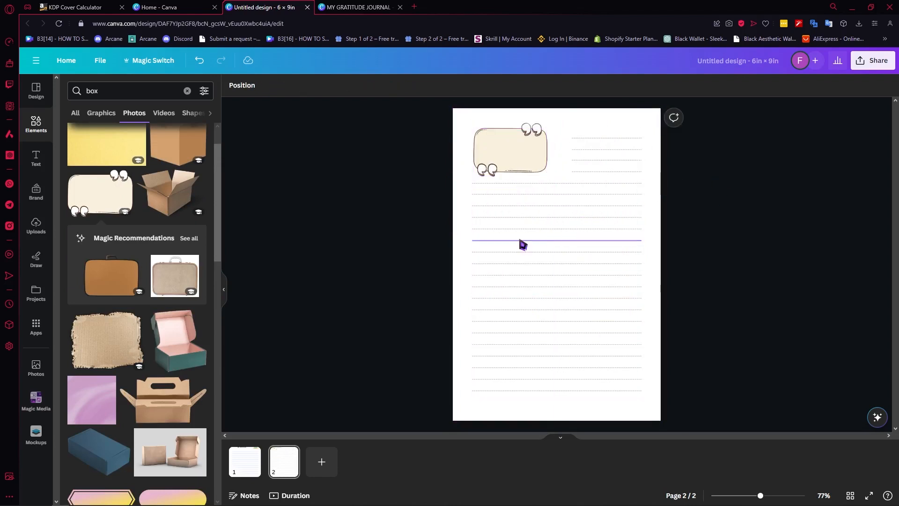
Clear the "box" search to return to the general elements overview.
click(39, 98)
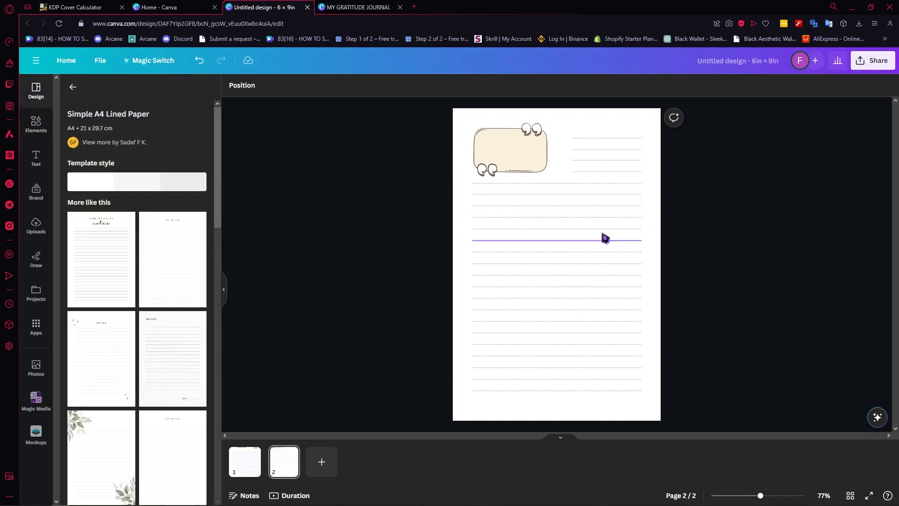
click(36, 123)
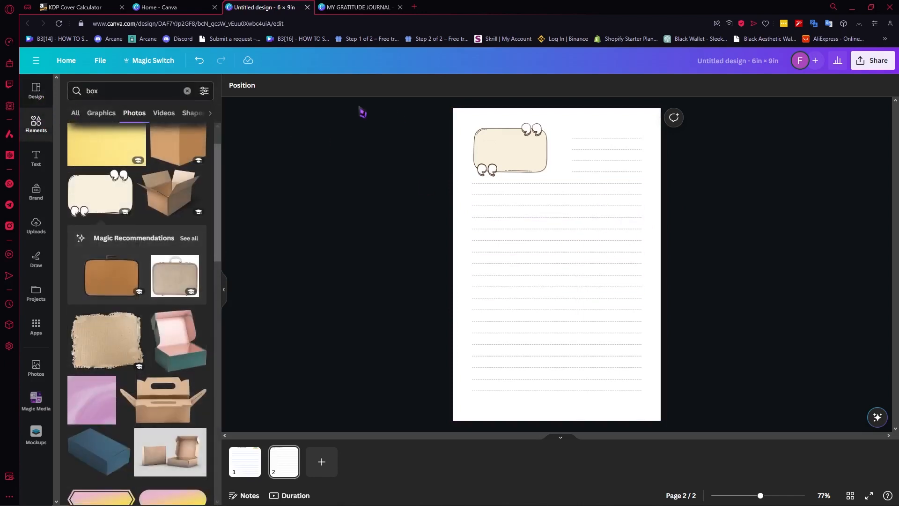
click(187, 90)
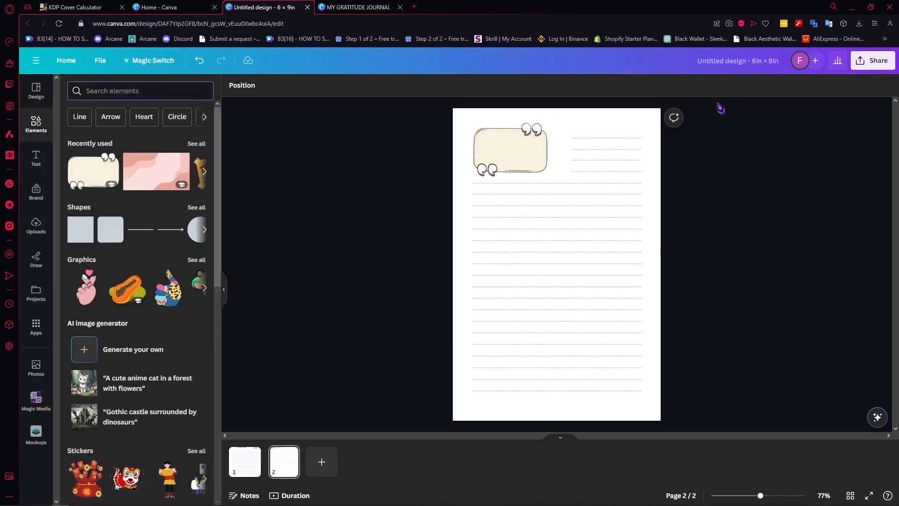
Download both pages of the 6 × 9 in interior design as PDF Print with the RGB color profile.
click(862, 61)
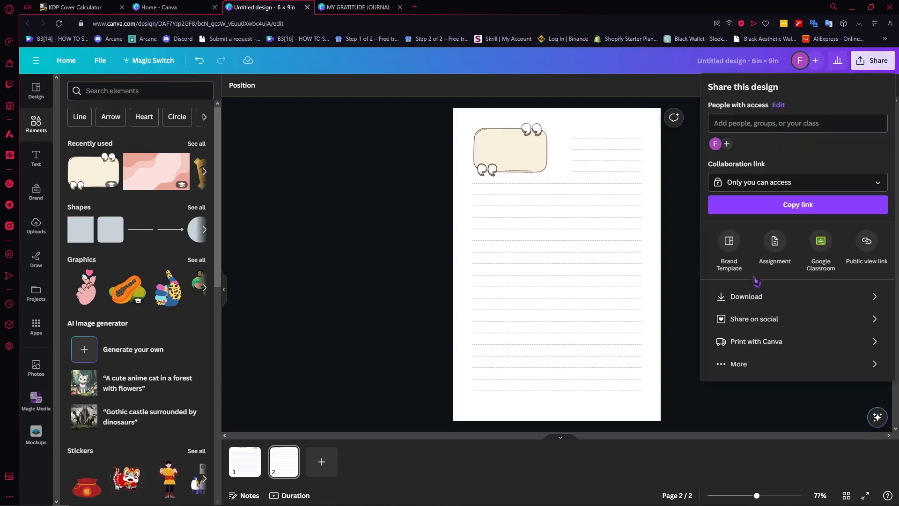
click(759, 297)
click(756, 239)
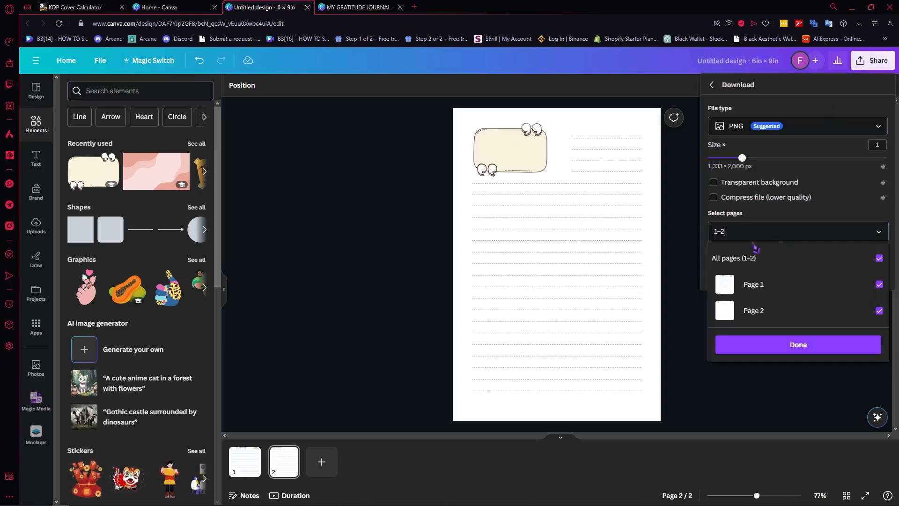
click(817, 135)
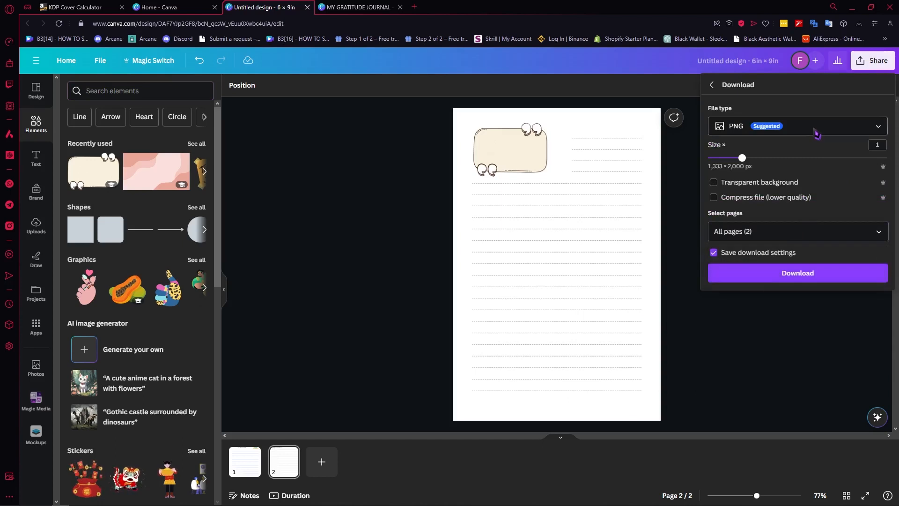
click(818, 136)
click(755, 238)
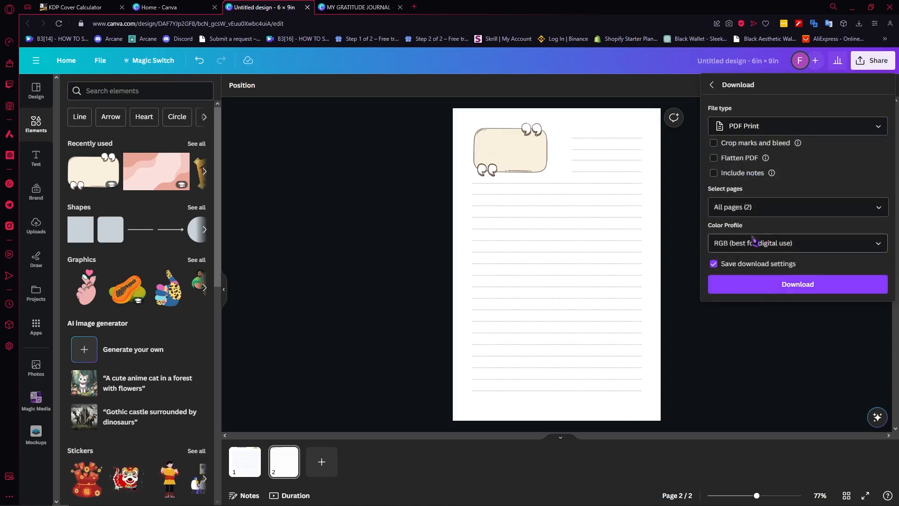
click(817, 286)
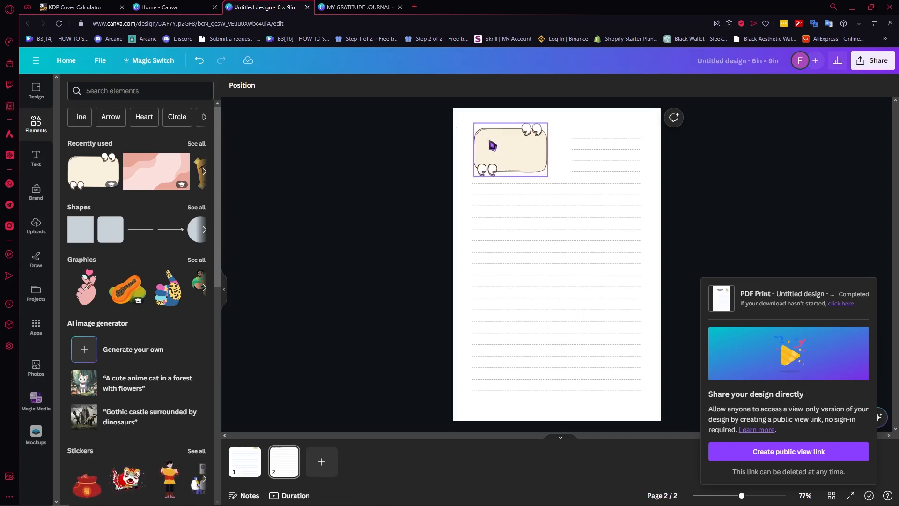
Select the beige quote box on page 2.
click(512, 148)
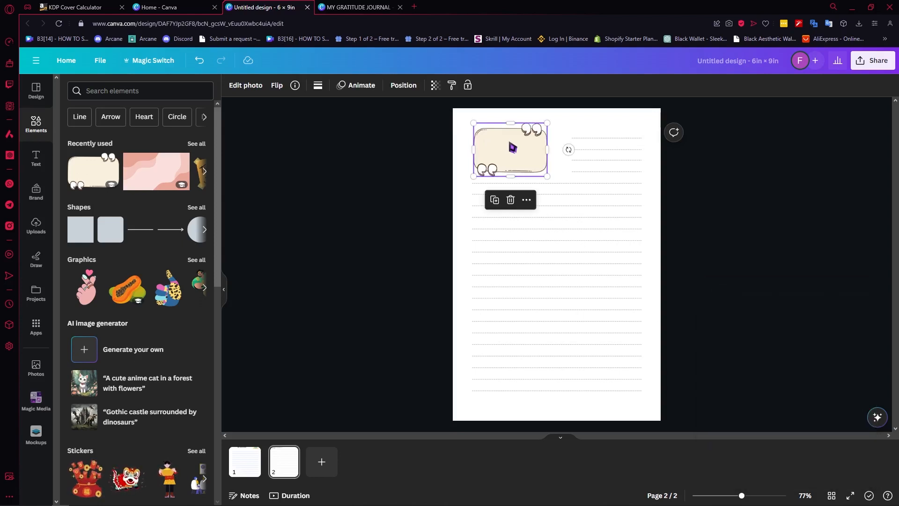